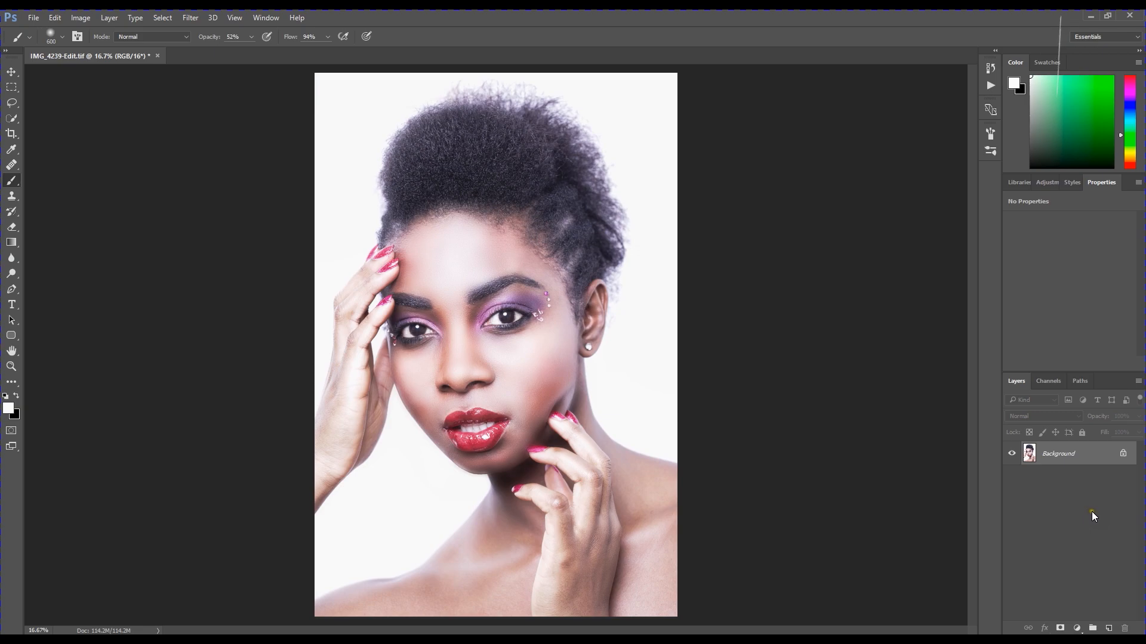
Step: Duplicate the Background layer and open the copy in the Liquify filter with the Face Shape settings expanded
key("ctrl+j")
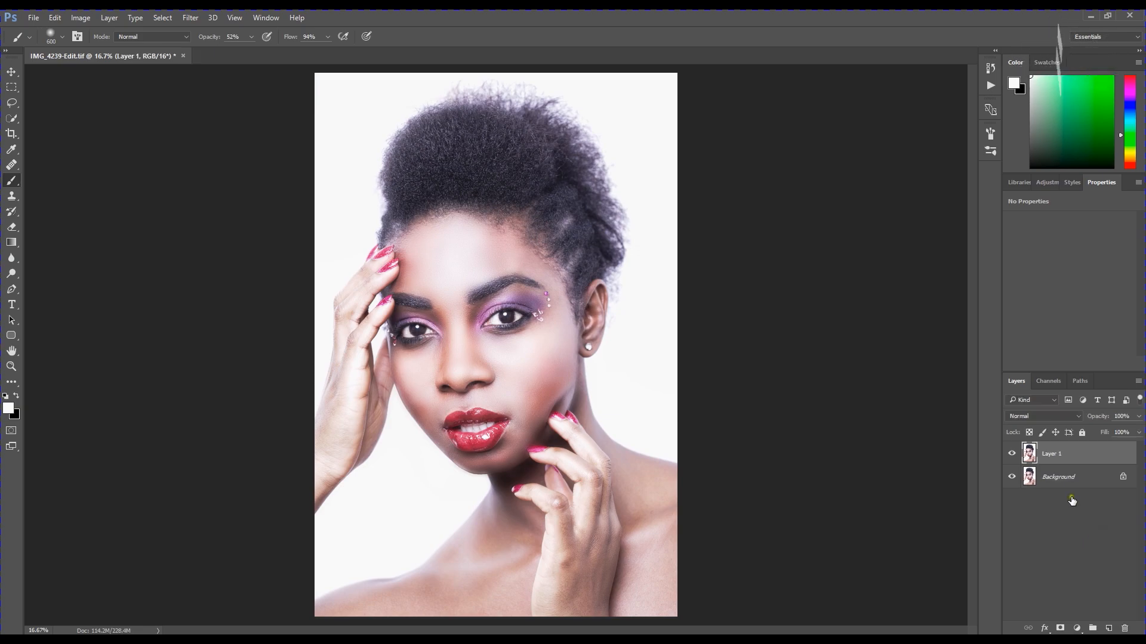
left_click(195, 17)
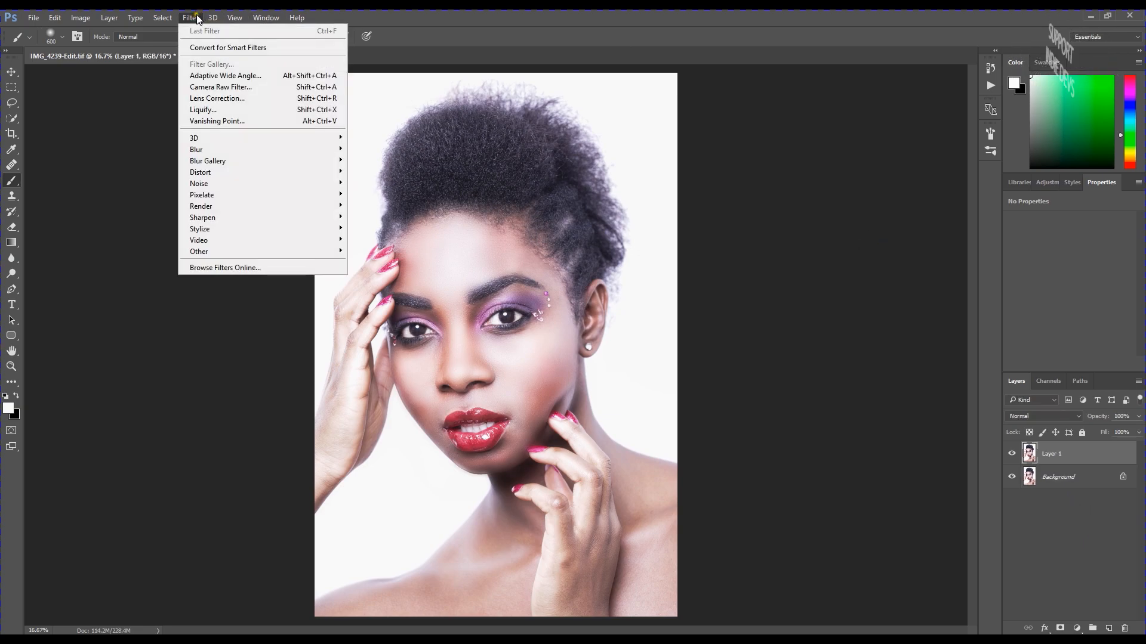
left_click(204, 109)
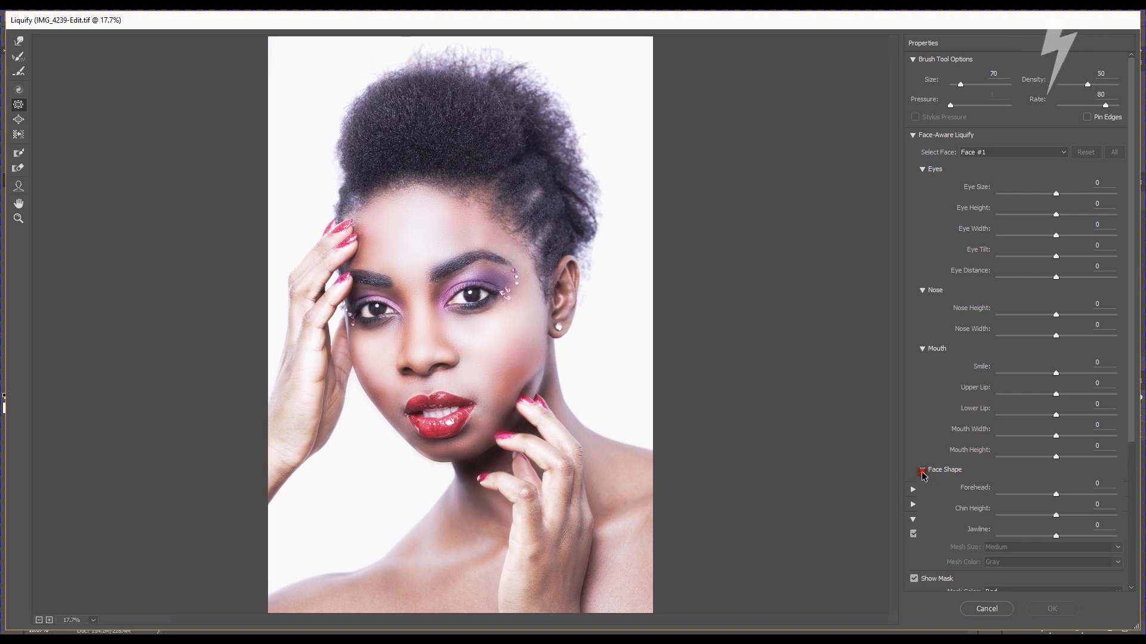
left_click(922, 473)
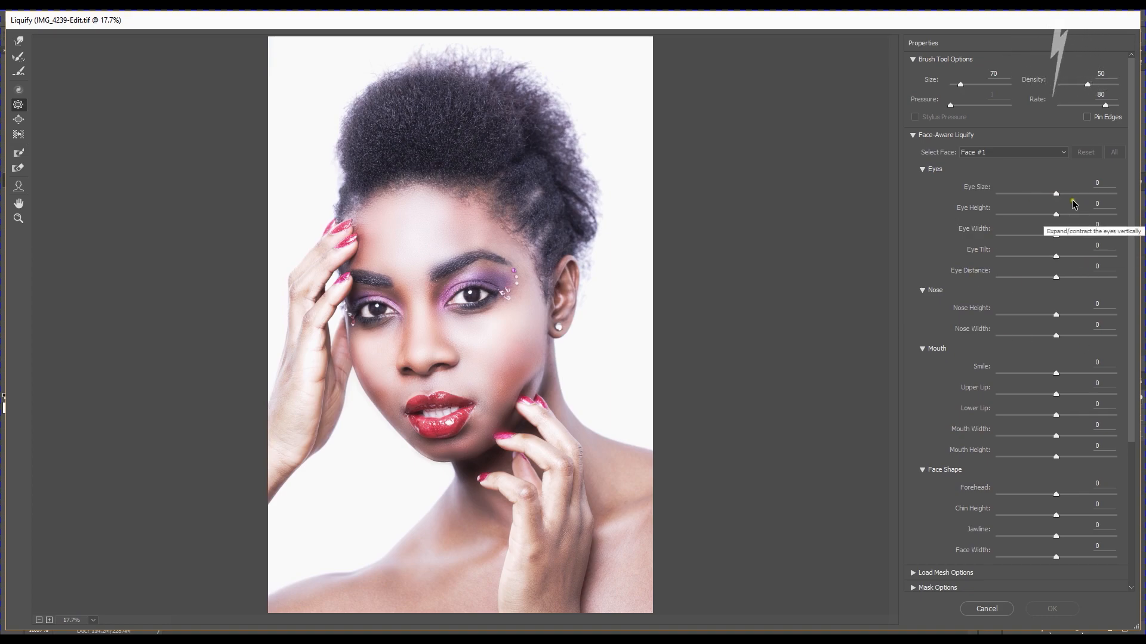
Step: Set Eye Size to 100, Eye Height to -74, Eye Width to 36, Eye Distance to 44, Nose Height to 100 and Nose Width to -100
left_click_drag(1056, 194, 1085, 260)
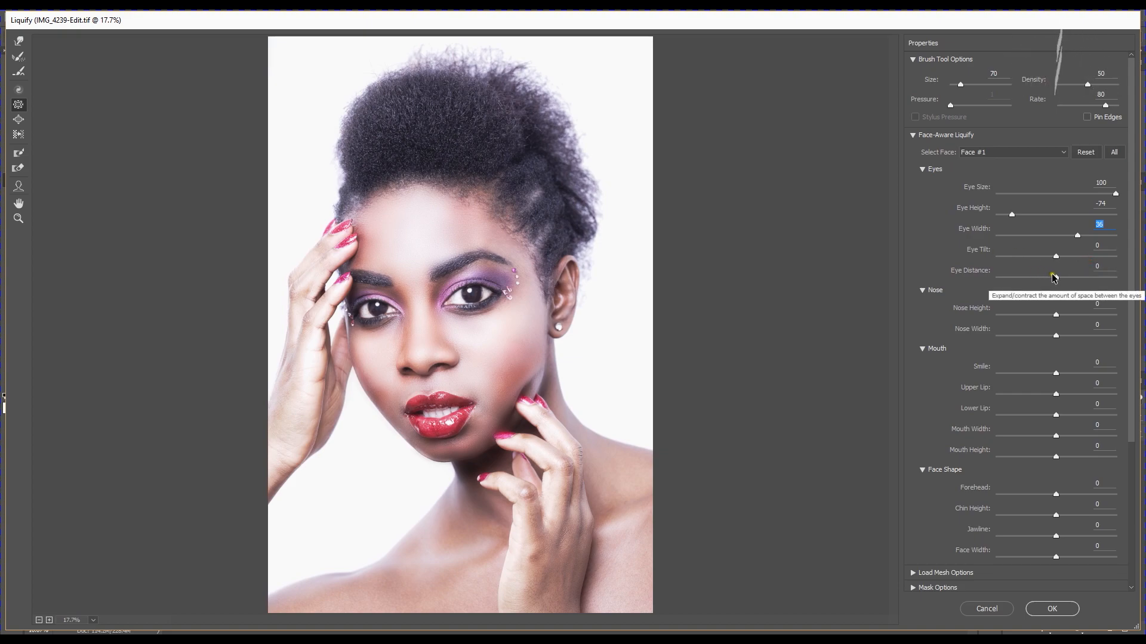
left_click_drag(1054, 281, 1081, 282)
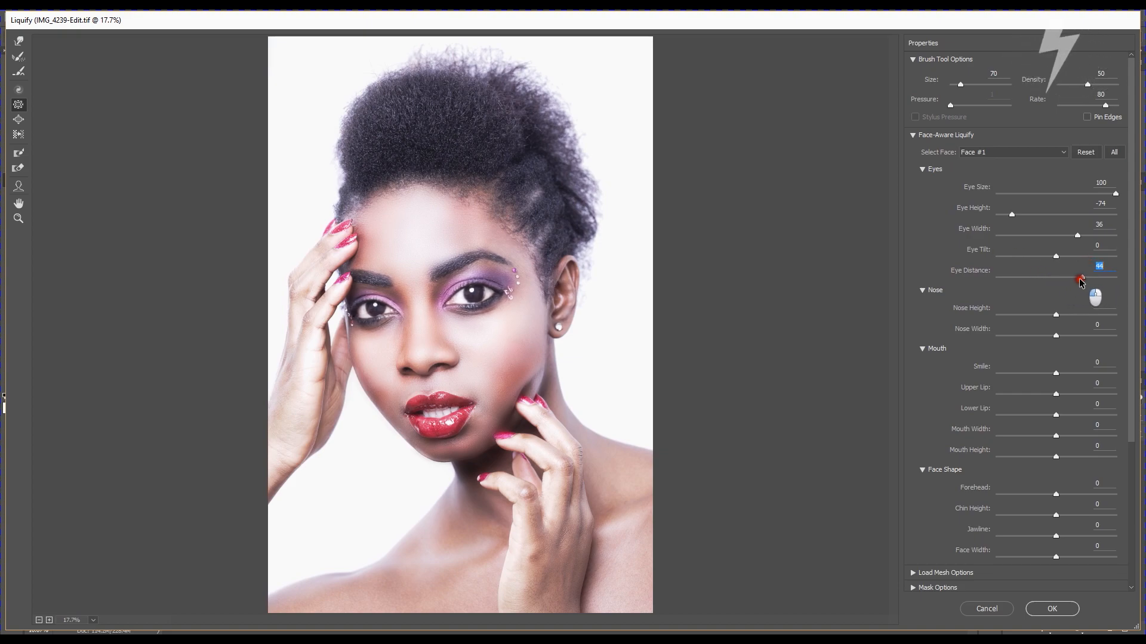
left_click(1056, 315)
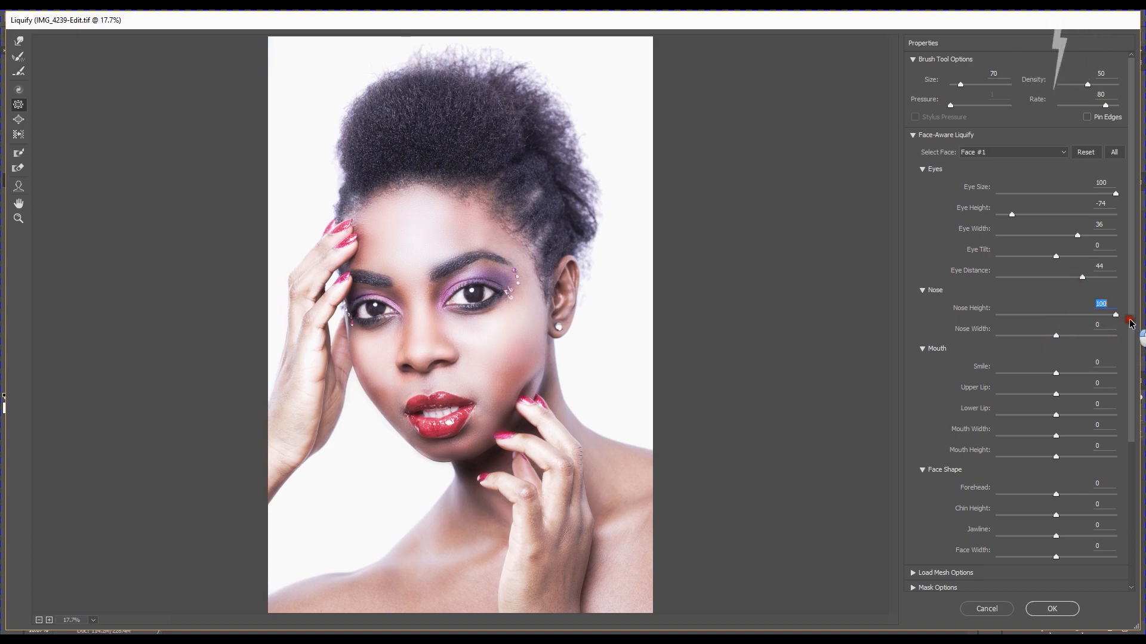
left_click(888, 302)
left_click_drag(887, 302, 1138, 329)
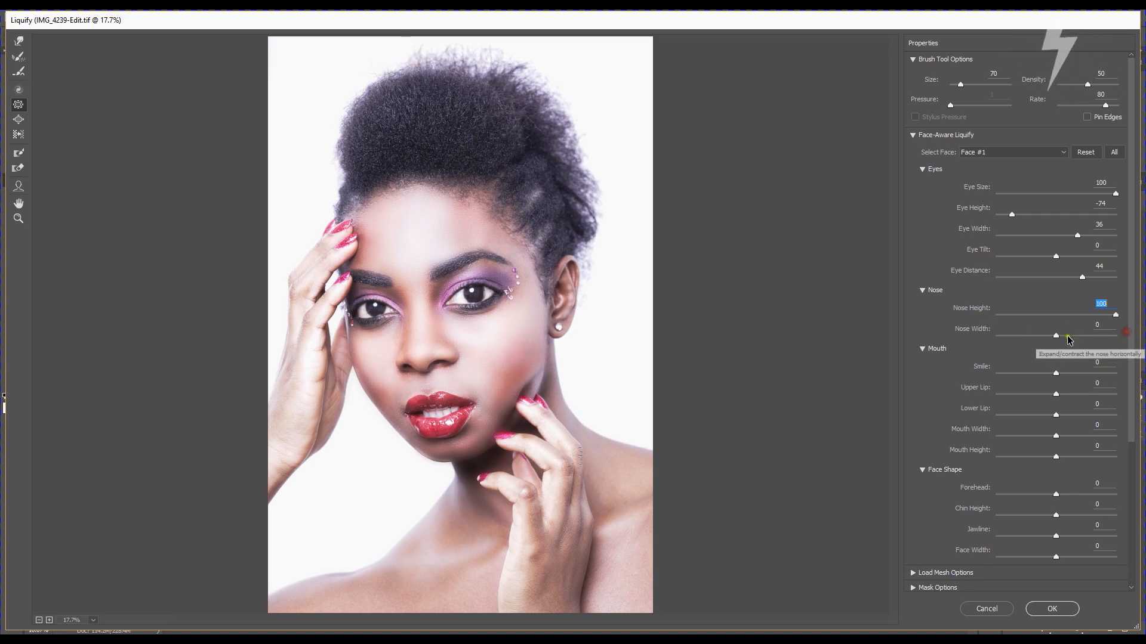
left_click_drag(1056, 335, 970, 333)
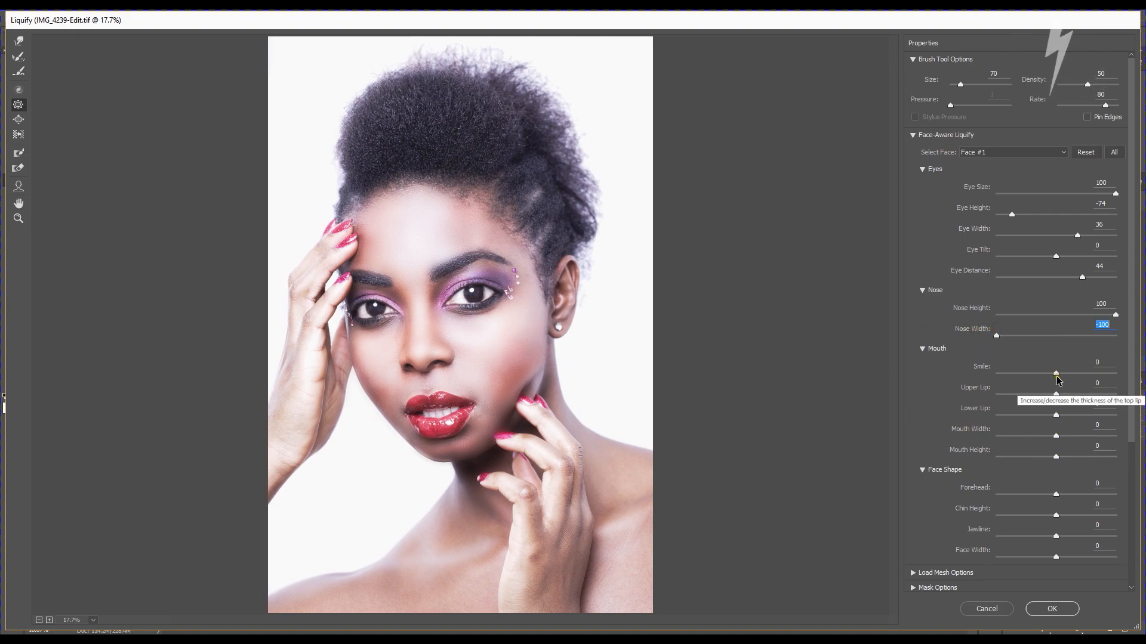
Step: Set Smile to 92, Upper Lip, Lower Lip and Mouth Width to -100, and Mouth Height to 100
left_click_drag(1057, 375, 1110, 384)
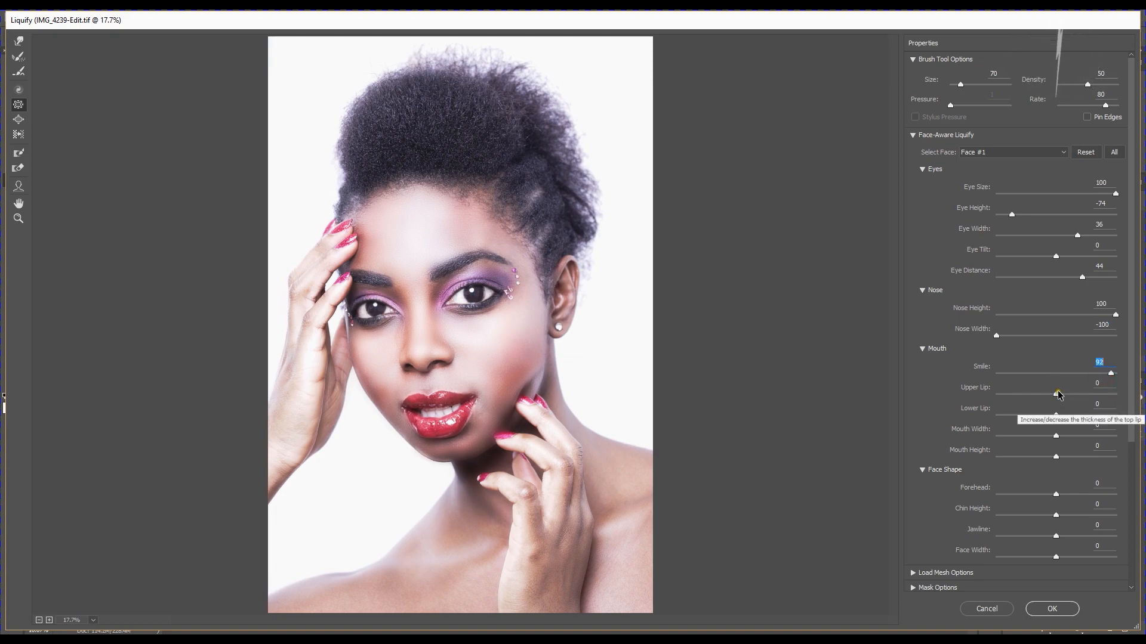
left_click_drag(1050, 394, 986, 405)
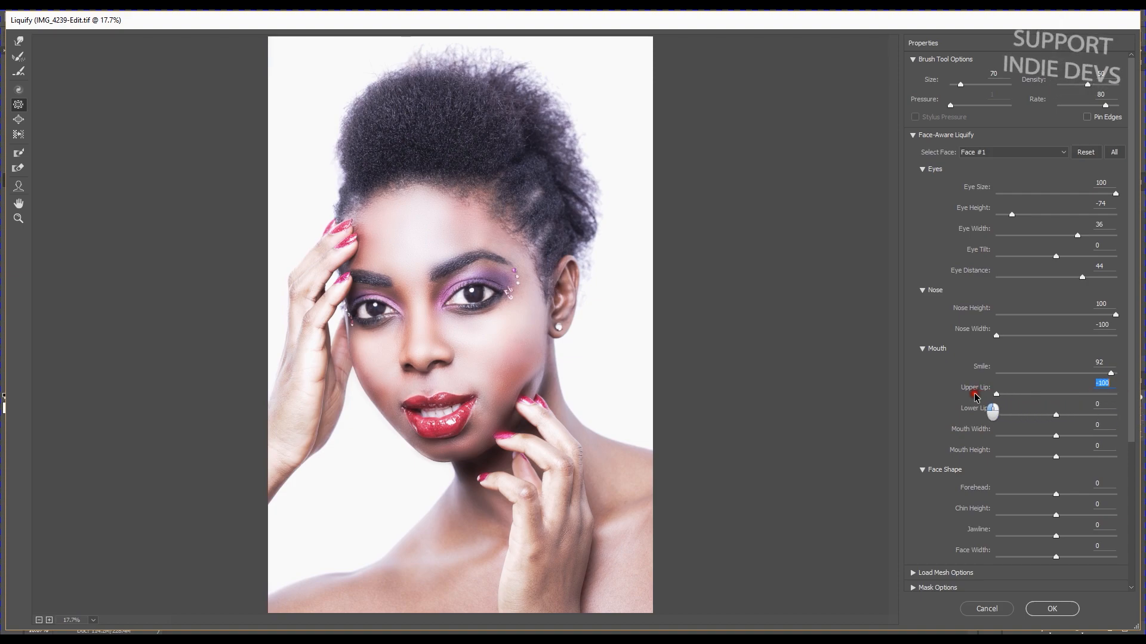
left_click(1049, 415)
left_click_drag(1048, 416, 985, 412)
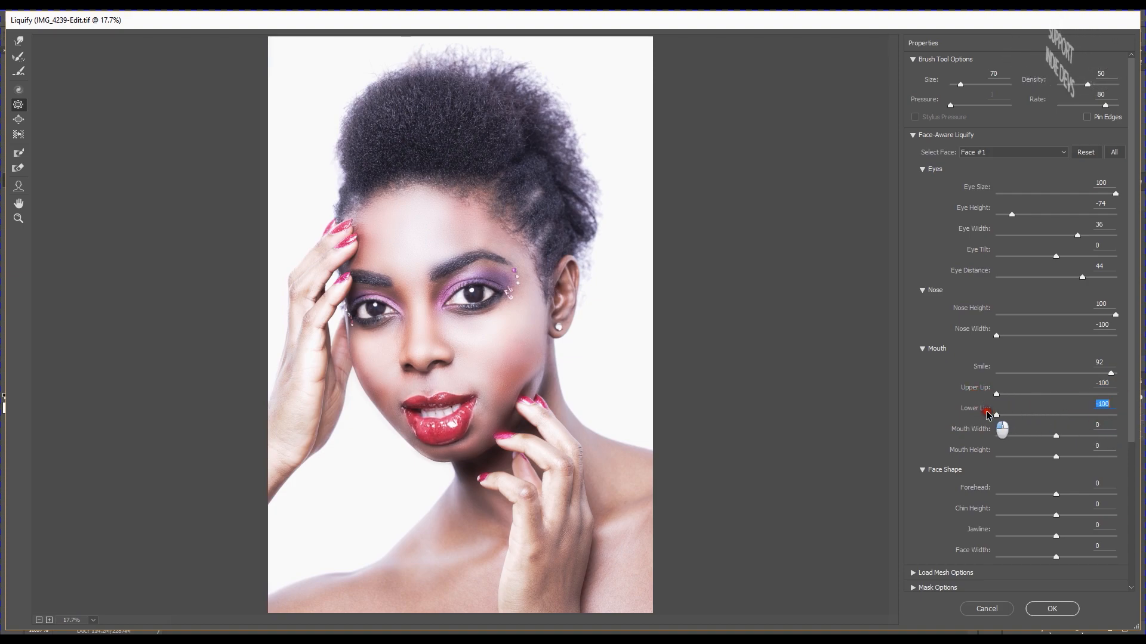
left_click_drag(1057, 440, 953, 440)
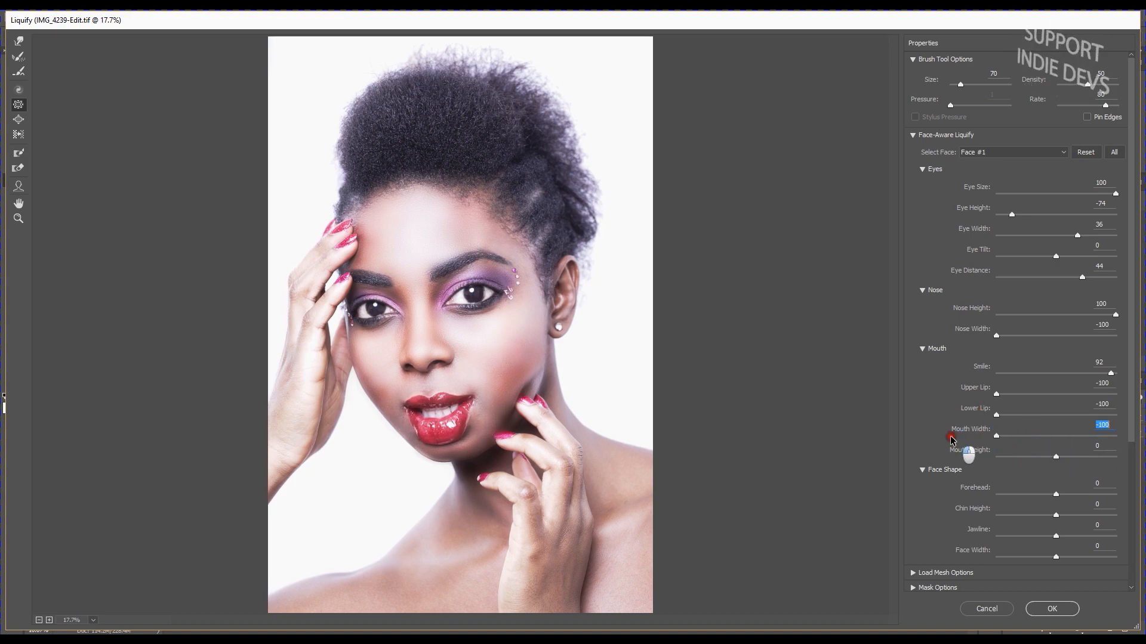
left_click_drag(1055, 457, 1117, 464)
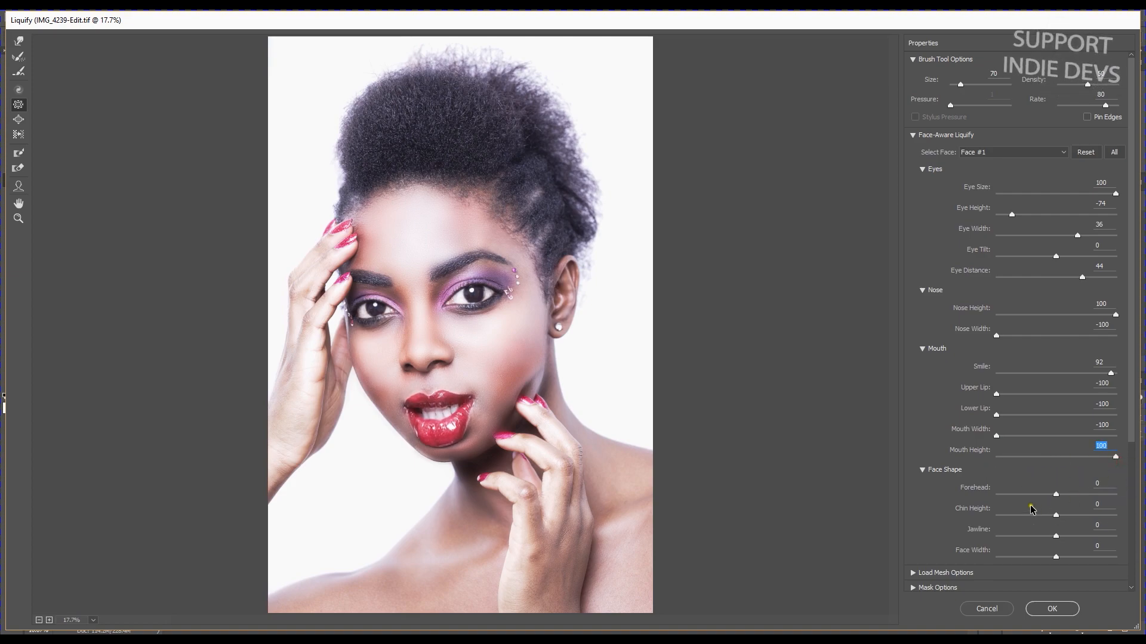
Step: Set Forehead, Jawline and Face Width to -100 and Chin Height to 100, and discard all the Liquify changes
left_click_drag(1057, 496, 1144, 535)
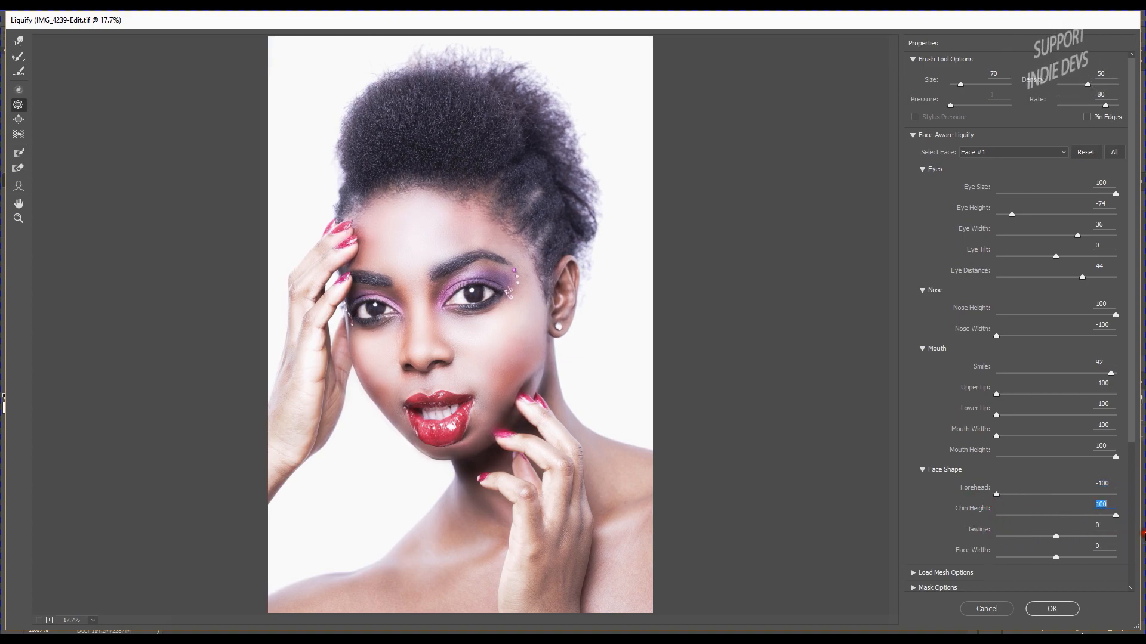
left_click_drag(1059, 533, 984, 537)
left_click_drag(1056, 556, 976, 543)
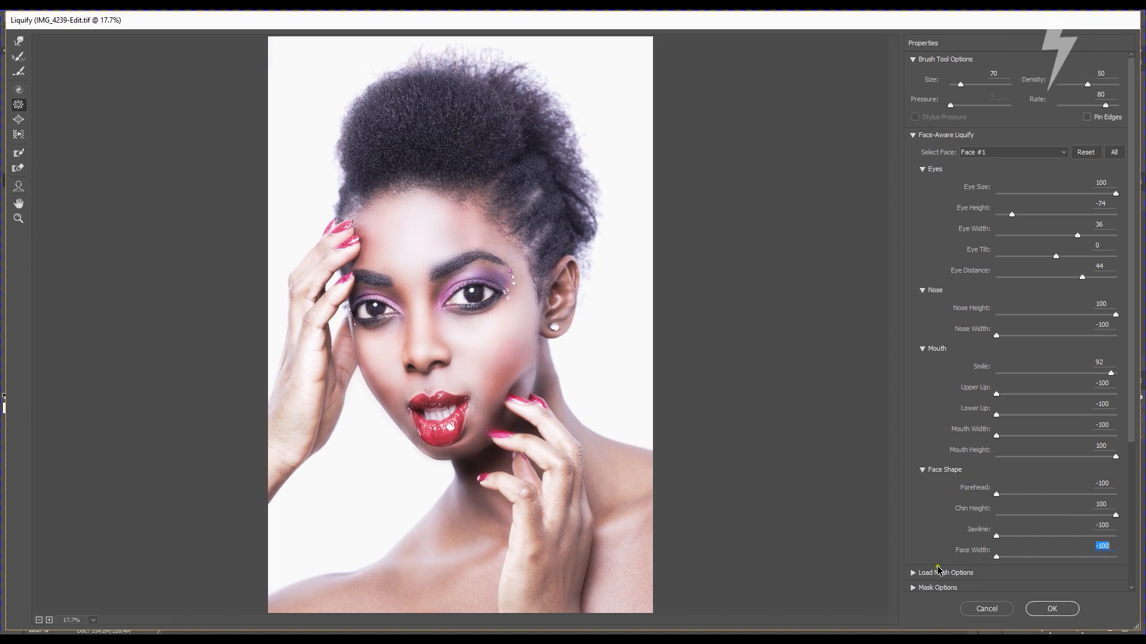
left_click(991, 608)
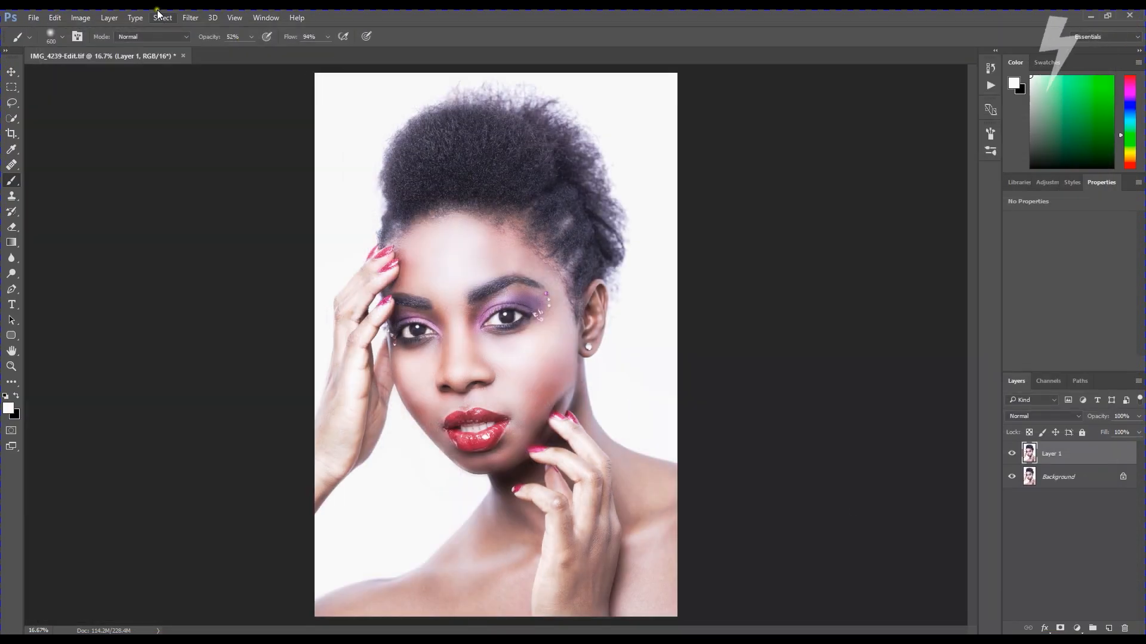
Step: Reopen the Liquify filter on the copied layer, choose the Forward Warp tool, and collapse the Face-Aware Liquify and View Options settings
left_click(192, 18)
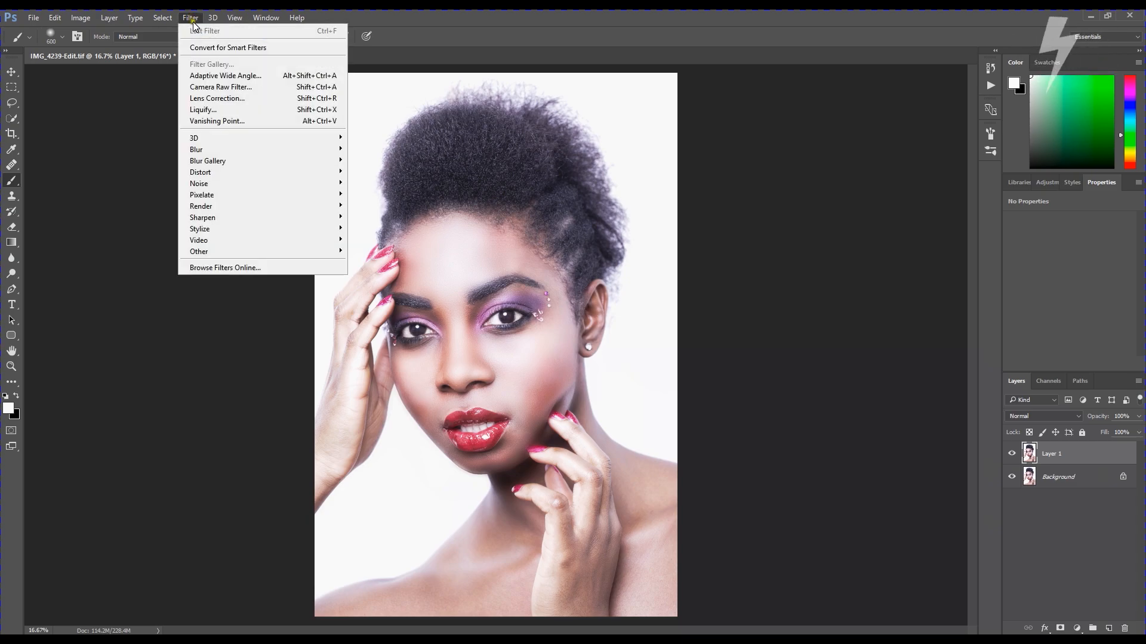
left_click(208, 109)
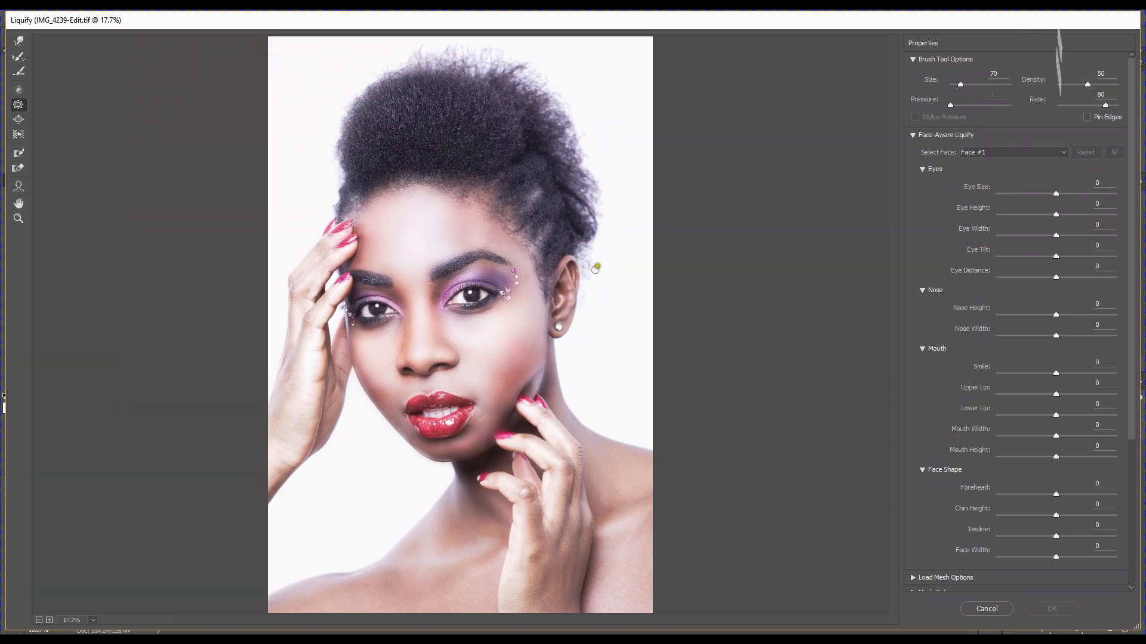
left_click(20, 42)
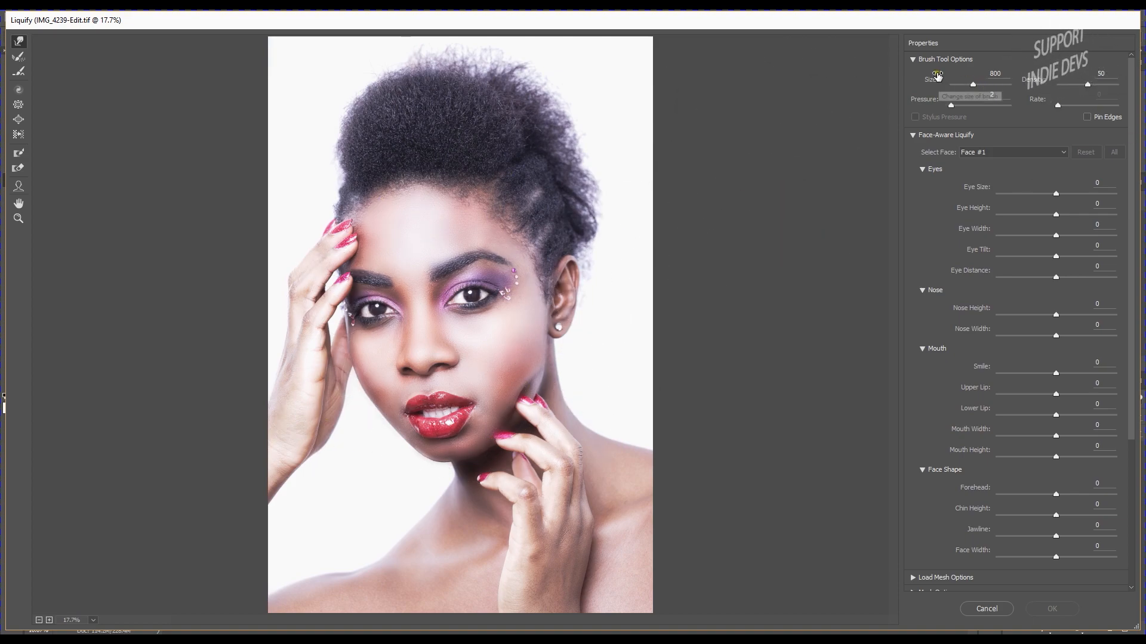
left_click(914, 137)
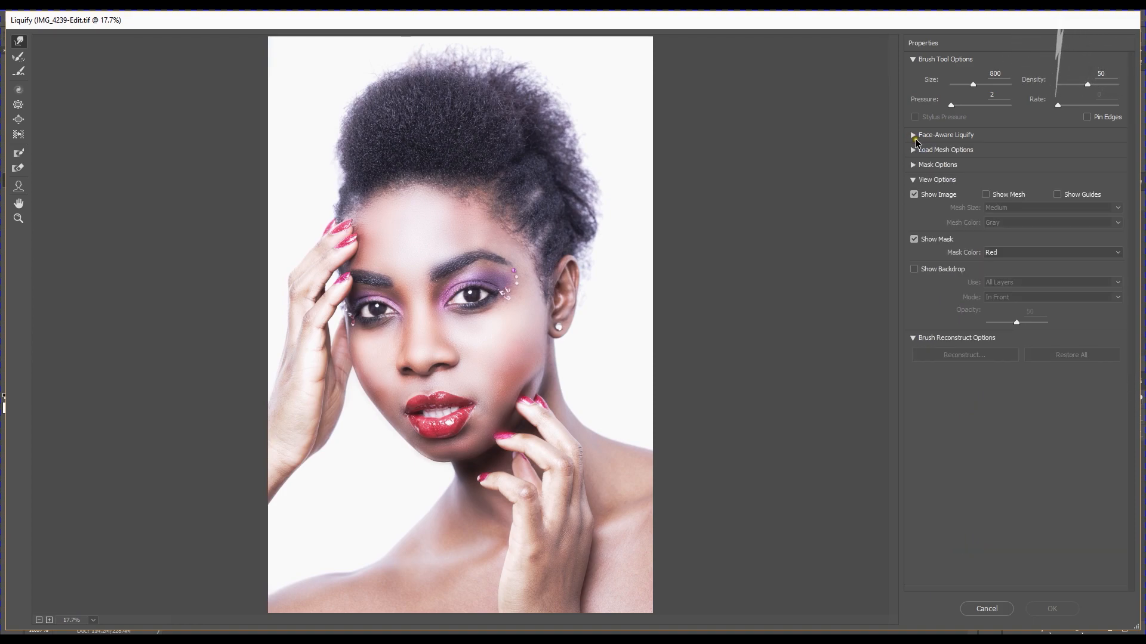
left_click(913, 180)
left_click(914, 180)
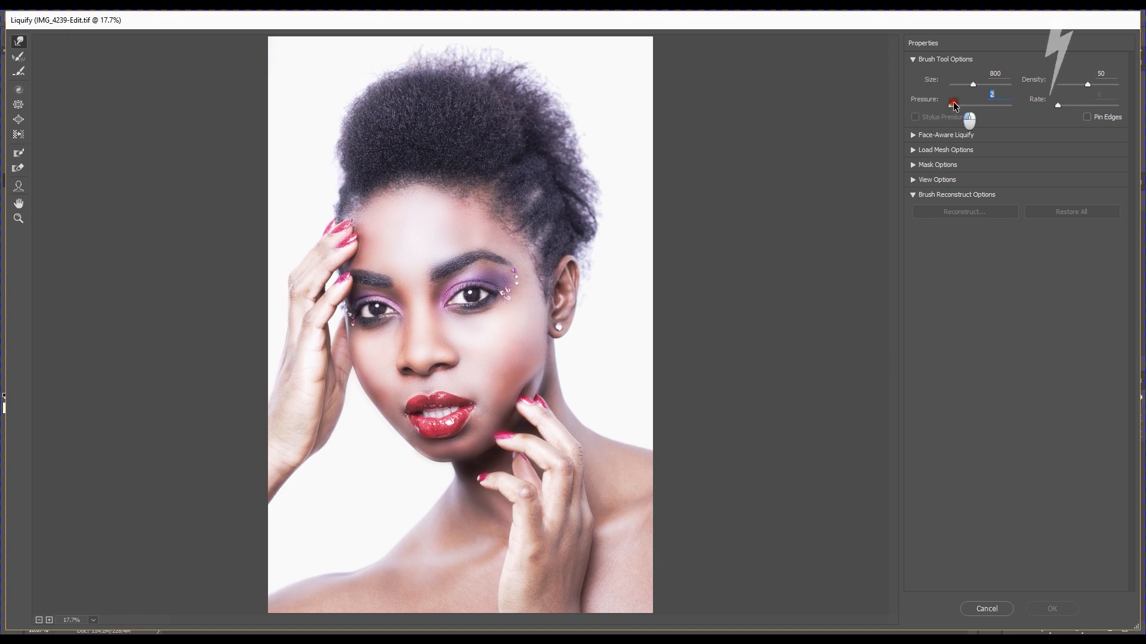
Step: Try a warp stroke across the eyes at brush pressure 51, undo it and set the pressure back to 2
left_click_drag(963, 106, 983, 108)
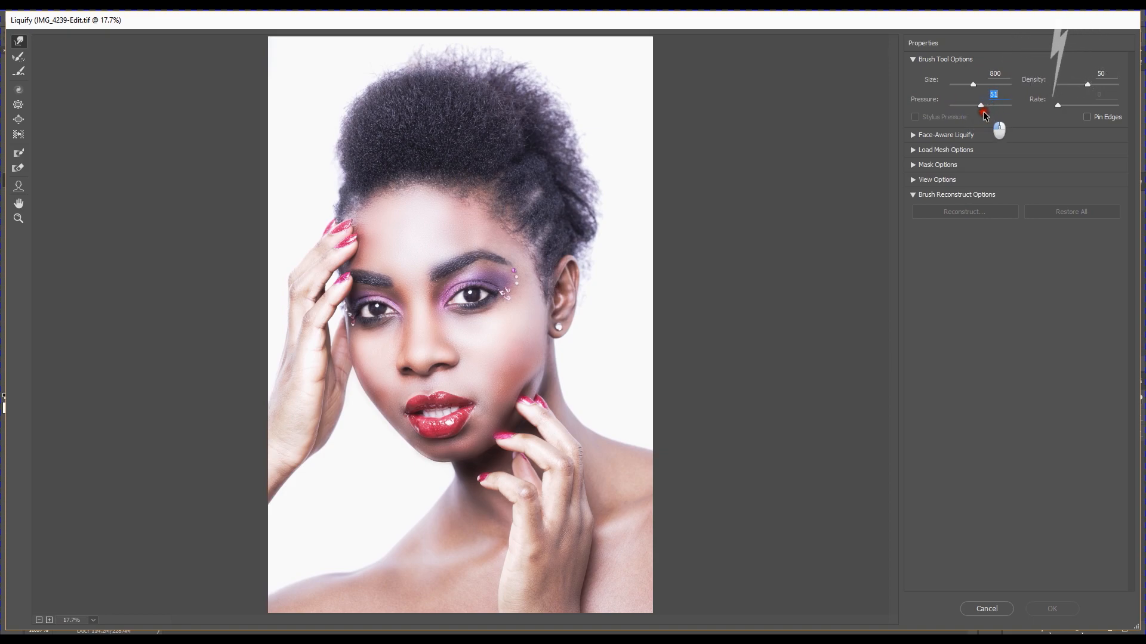
left_click_drag(588, 311, 279, 256)
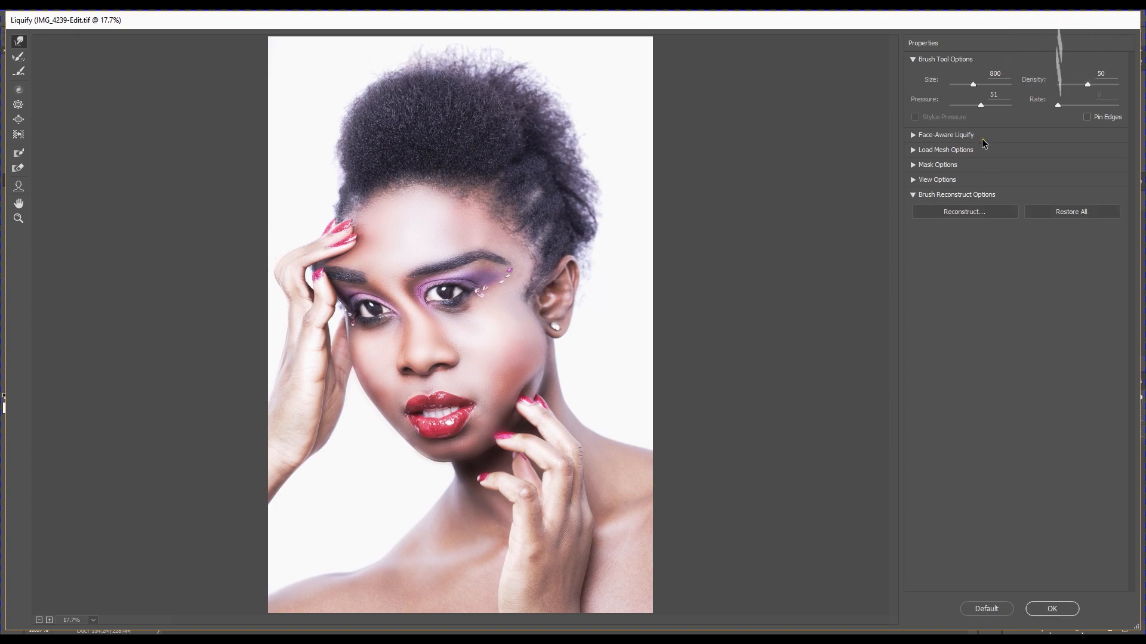
key("ctrl+z")
left_click(953, 105)
type("2")
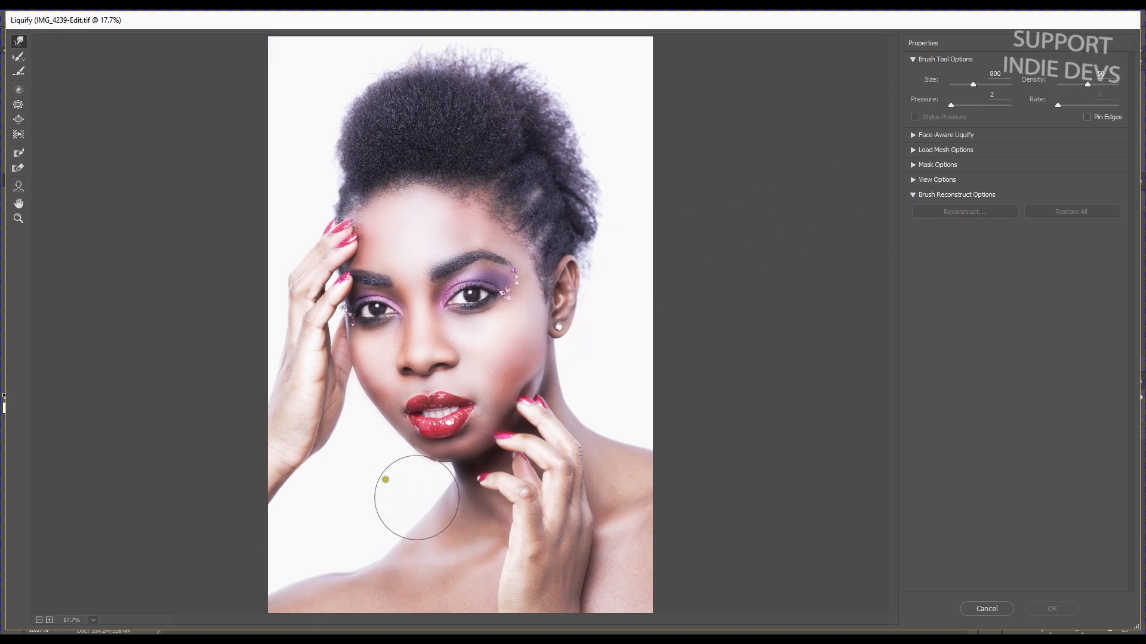
Step: Push the jawline and chin beside the raised hand slightly inward using the Forward Warp tool at size 800 and pressure 2
mouse_move(365, 448)
left_mouse_down()
mouse_move(393, 429)
mouse_move(355, 466)
mouse_move(399, 448)
mouse_move(414, 486)
left_mouse_up()
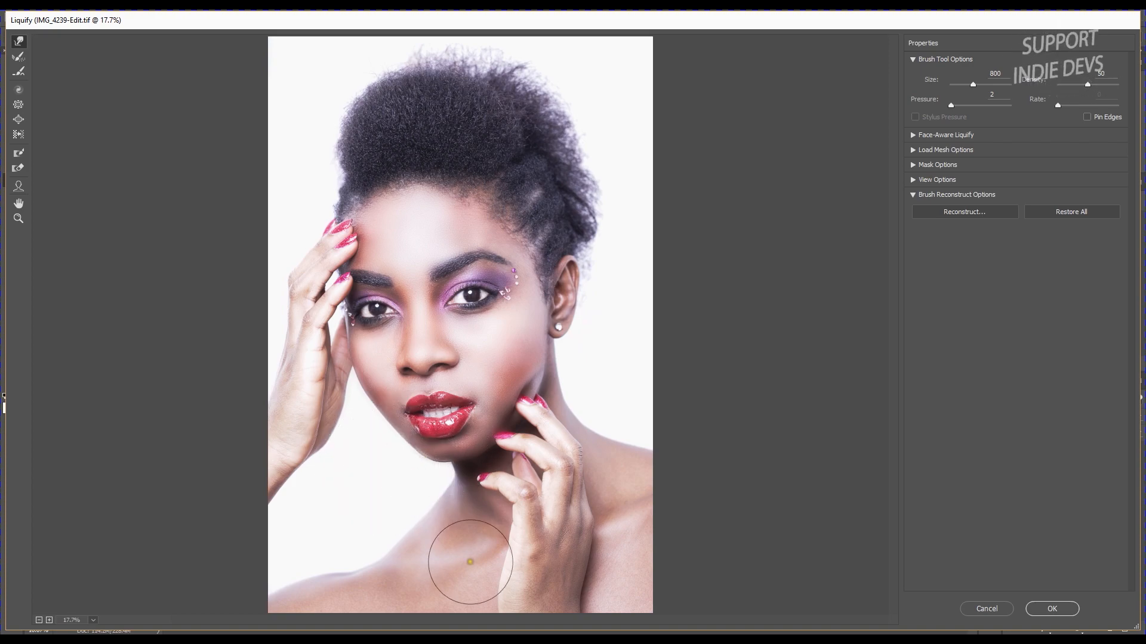
key("ctrl+plus")
key("ctrl+plus")
key("ctrl+plus")
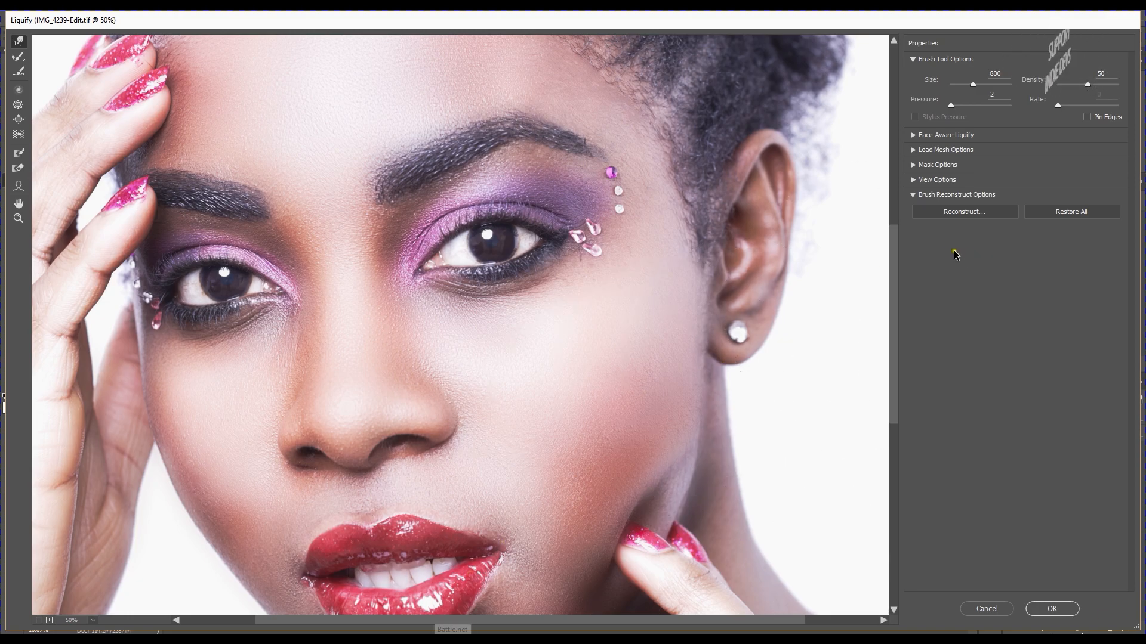
left_click_drag(901, 261, 904, 351)
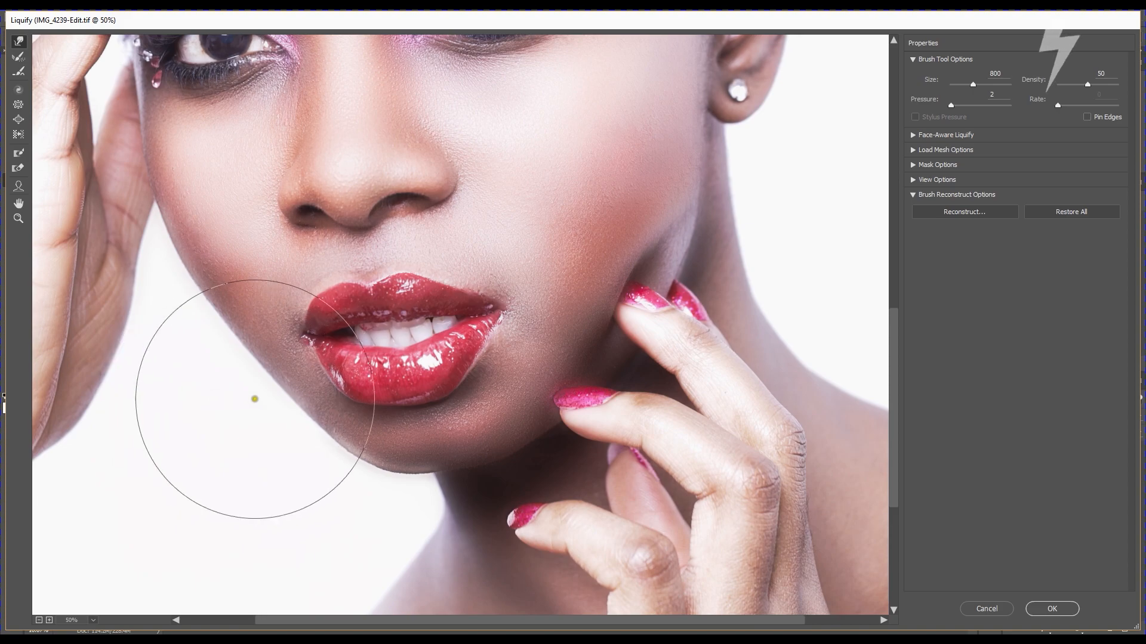
mouse_move(213, 399)
left_mouse_down()
mouse_move(232, 383)
mouse_move(238, 412)
mouse_move(274, 395)
left_mouse_up()
mouse_move(233, 435)
left_mouse_down()
mouse_move(272, 414)
mouse_move(233, 448)
mouse_move(263, 440)
mouse_move(297, 472)
mouse_move(342, 449)
left_mouse_up()
left_click_drag(337, 496, 388, 469)
mouse_move(196, 374)
left_mouse_down()
mouse_move(226, 334)
mouse_move(194, 207)
mouse_move(229, 348)
mouse_move(225, 330)
left_mouse_up()
left_click_drag(287, 479, 332, 465)
key("alt")
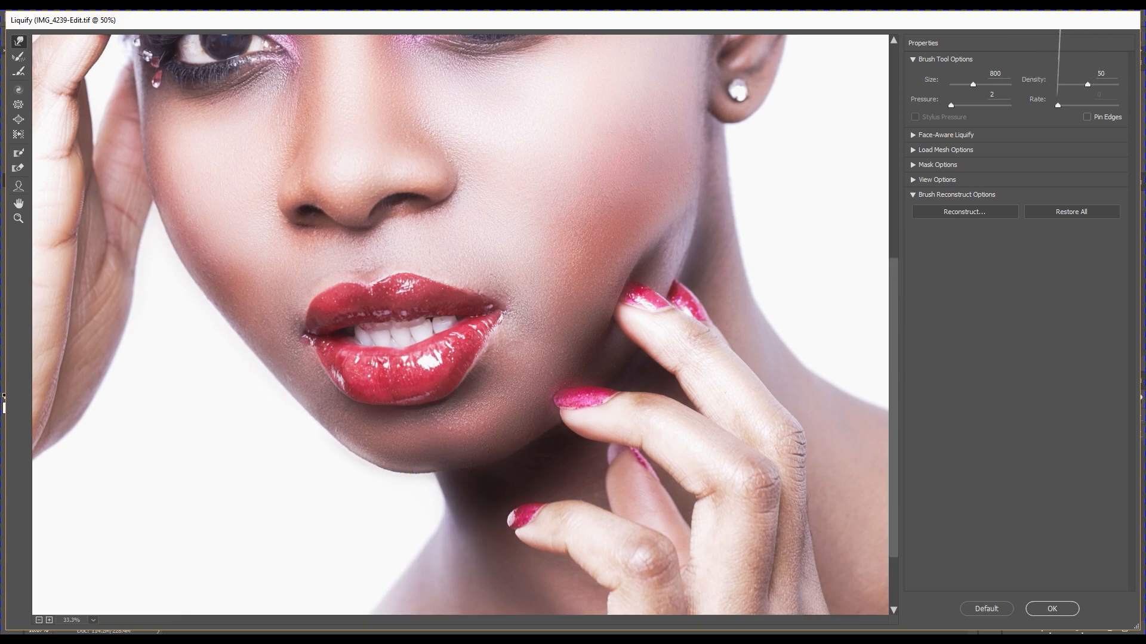
Step: Make light Forward Warp strokes over the cheek, neck, shoulder and raised forearm at size 800 and pressure 2
key("ctrl+minus")
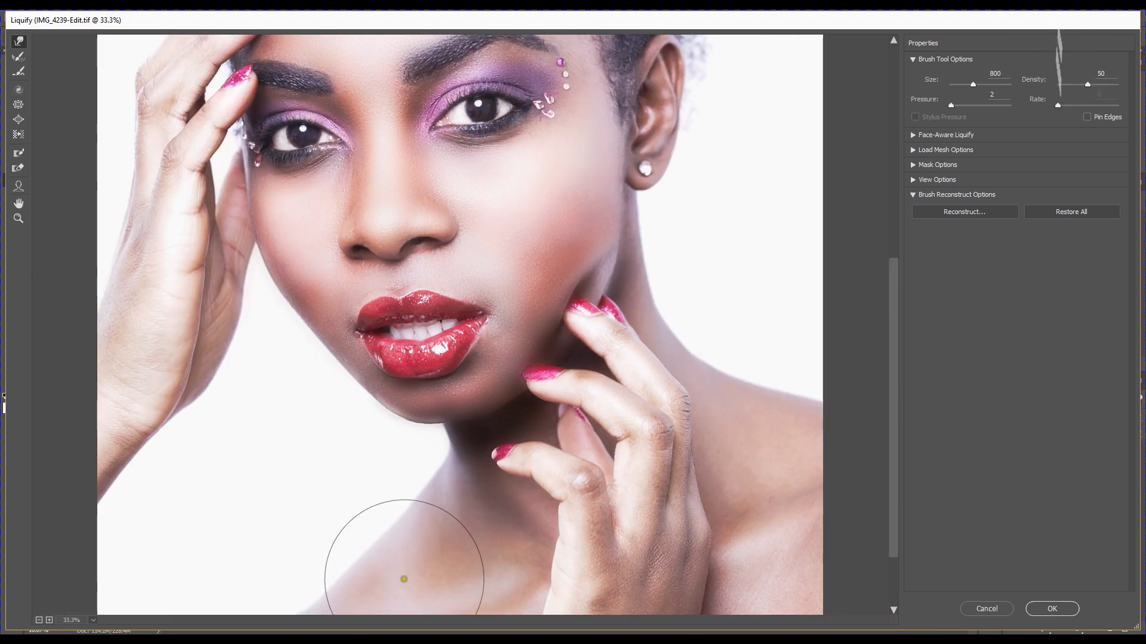
left_click(537, 275)
mouse_move(537, 275)
left_mouse_down()
mouse_move(584, 315)
mouse_move(598, 392)
mouse_move(515, 351)
mouse_move(530, 499)
mouse_move(474, 447)
mouse_move(536, 466)
left_mouse_up()
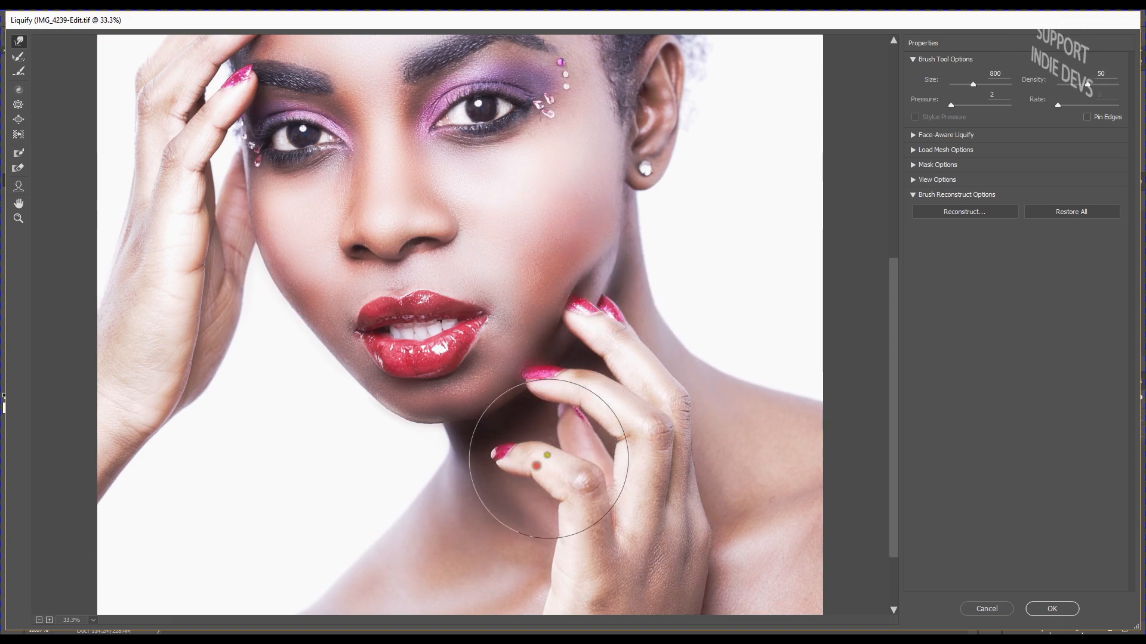
left_click(688, 404)
mouse_move(688, 404)
left_mouse_down()
mouse_move(730, 339)
mouse_move(675, 381)
mouse_move(720, 302)
mouse_move(638, 306)
mouse_move(668, 289)
mouse_move(761, 321)
mouse_move(773, 401)
left_mouse_up()
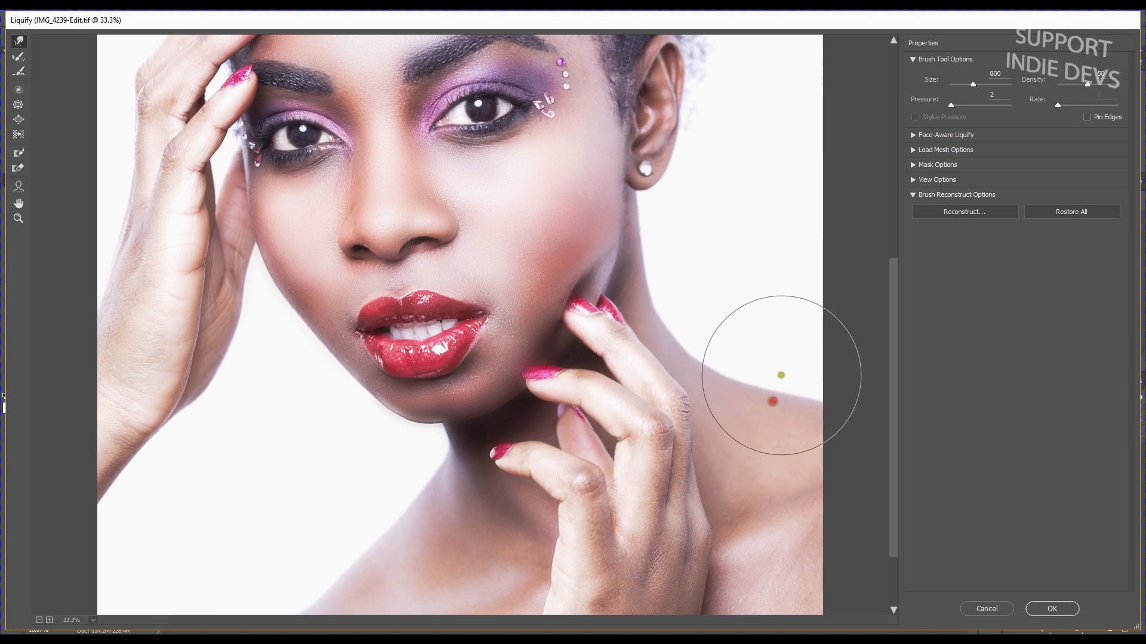
left_click(171, 422)
left_click_drag(171, 422, 186, 431)
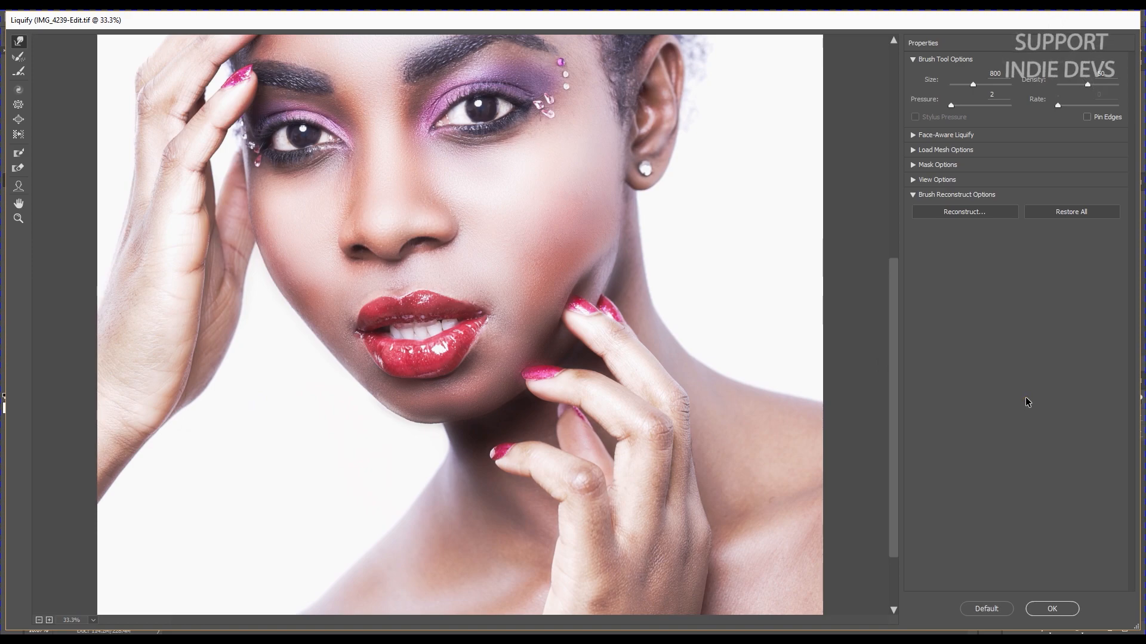
key("ctrl+minus")
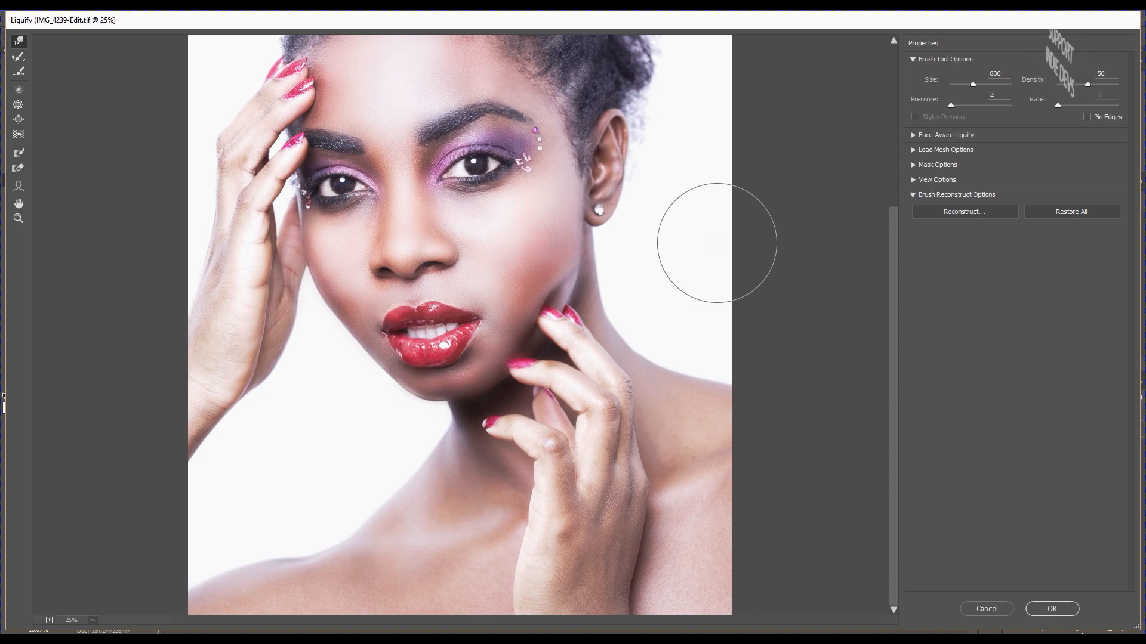
mouse_move(717, 243)
left_mouse_down()
mouse_move(651, 310)
mouse_move(713, 331)
mouse_move(763, 320)
mouse_move(631, 402)
mouse_move(694, 367)
mouse_move(715, 330)
mouse_move(705, 205)
mouse_move(690, 266)
mouse_move(566, 373)
mouse_move(430, 406)
mouse_move(386, 405)
mouse_move(317, 283)
mouse_move(364, 363)
mouse_move(412, 410)
mouse_move(341, 343)
mouse_move(345, 398)
mouse_move(271, 345)
mouse_move(359, 436)
mouse_move(336, 373)
mouse_move(326, 422)
mouse_move(357, 390)
mouse_move(309, 390)
mouse_move(390, 419)
mouse_move(413, 380)
mouse_move(363, 418)
mouse_move(415, 400)
mouse_move(326, 345)
mouse_move(375, 426)
mouse_move(335, 369)
mouse_move(386, 415)
mouse_move(361, 394)
mouse_move(385, 377)
mouse_move(352, 392)
mouse_move(386, 395)
mouse_move(334, 428)
mouse_move(346, 417)
mouse_move(312, 344)
mouse_move(385, 410)
mouse_move(326, 357)
mouse_move(335, 381)
mouse_move(420, 425)
mouse_move(325, 381)
left_mouse_up()
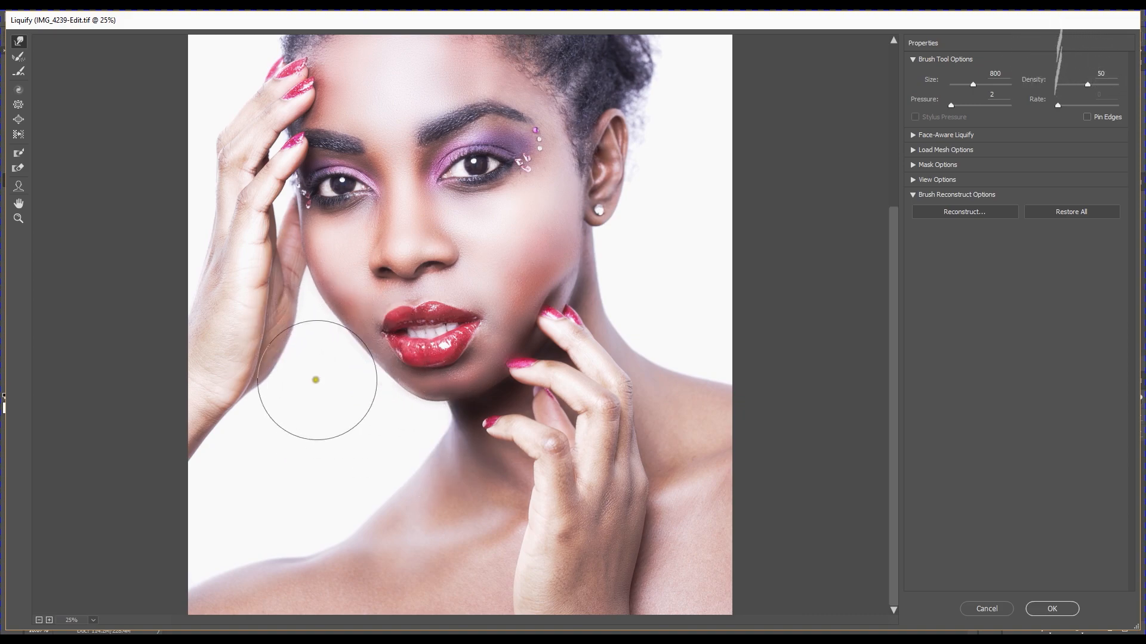
Step: Nudge the jawline, chin and the ear's outer edge slightly inward with Forward Warp strokes at size 800 and pressure 2
mouse_move(349, 427)
left_mouse_down()
mouse_move(332, 381)
mouse_move(351, 405)
mouse_move(339, 404)
left_mouse_up()
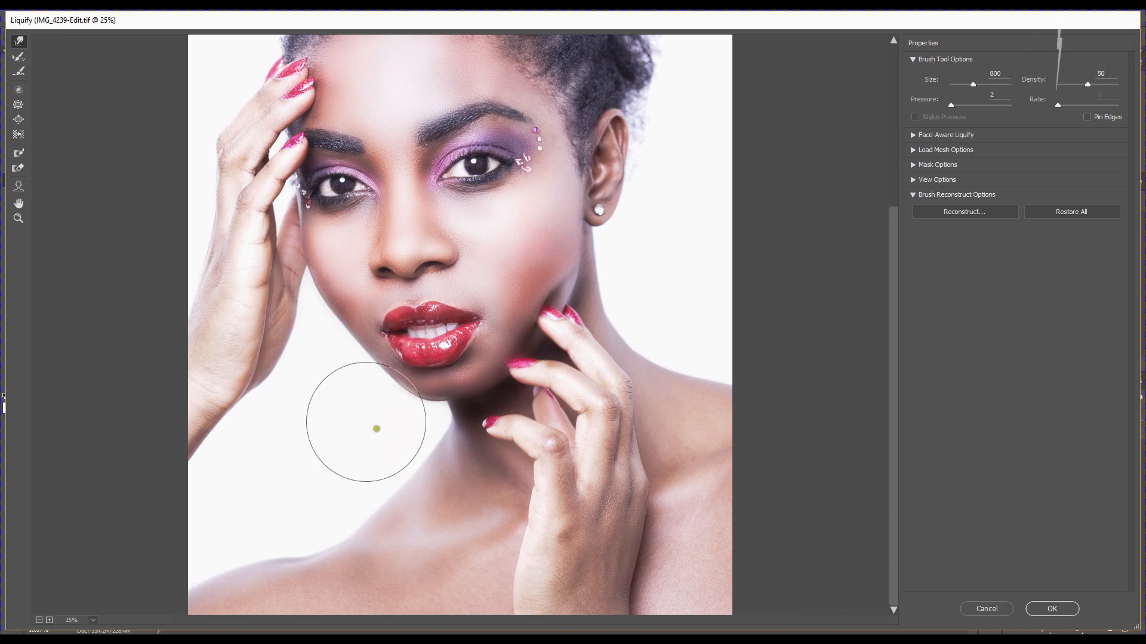
left_click_drag(433, 391, 332, 401)
mouse_move(333, 440)
left_mouse_down()
mouse_move(397, 420)
mouse_move(323, 372)
mouse_move(400, 413)
mouse_move(331, 384)
mouse_move(391, 444)
mouse_move(295, 411)
mouse_move(386, 431)
left_mouse_up()
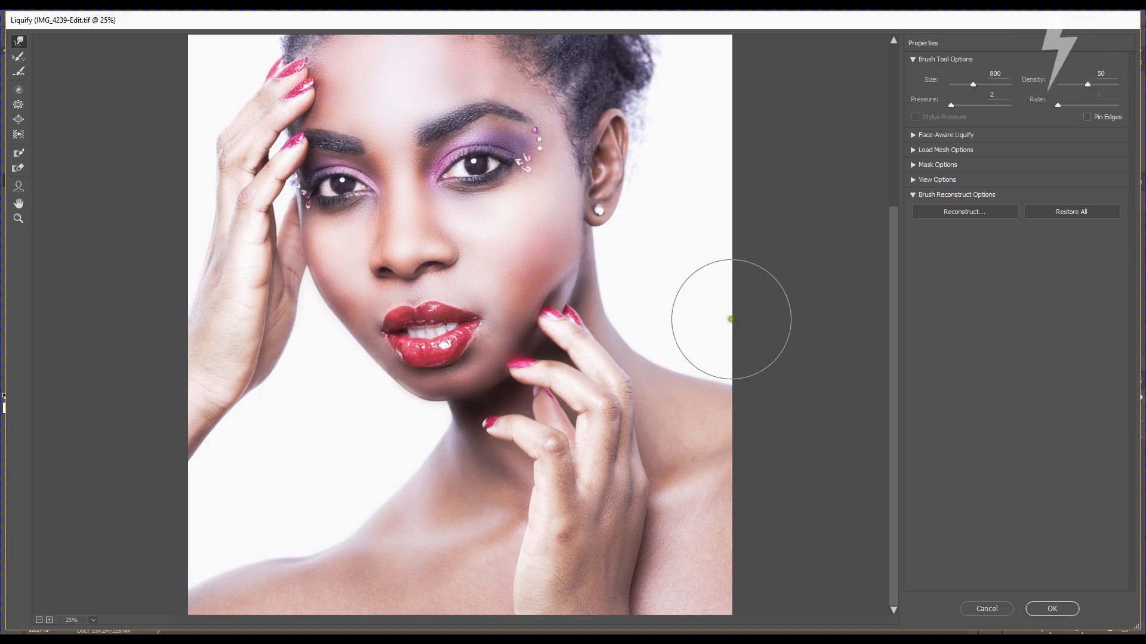
mouse_move(678, 193)
left_mouse_down()
mouse_move(598, 173)
mouse_move(654, 197)
left_mouse_up()
left_click_drag(354, 452, 269, 405)
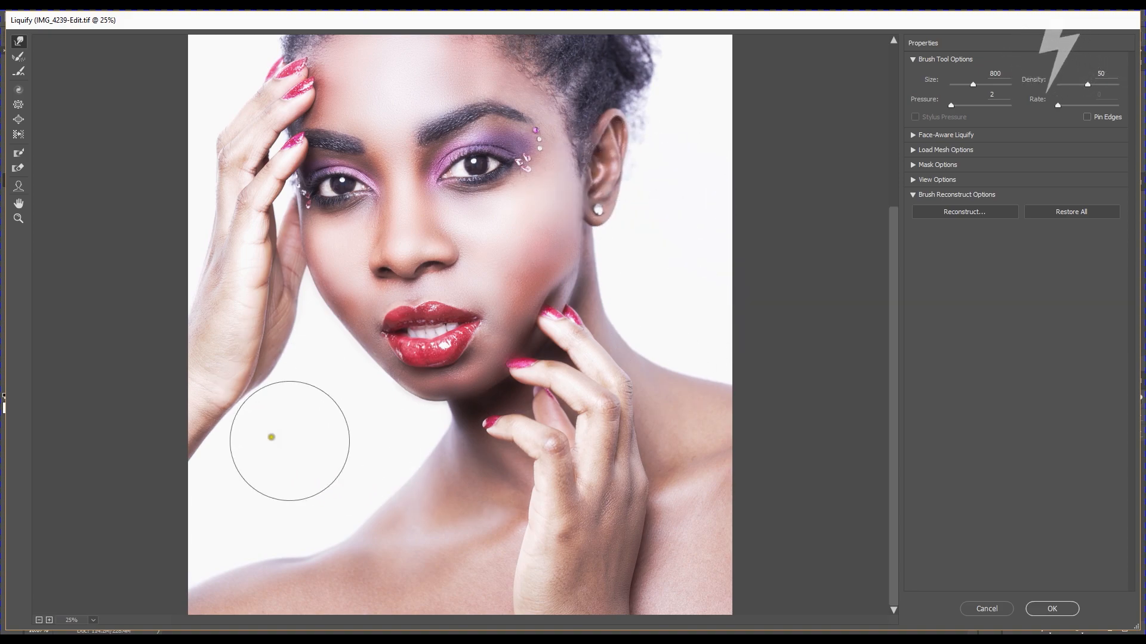
mouse_move(660, 191)
left_mouse_down()
mouse_move(649, 174)
mouse_move(599, 157)
left_mouse_up()
mouse_move(666, 141)
left_mouse_down()
mouse_move(617, 128)
mouse_move(656, 125)
mouse_move(557, 105)
mouse_move(623, 143)
left_mouse_up()
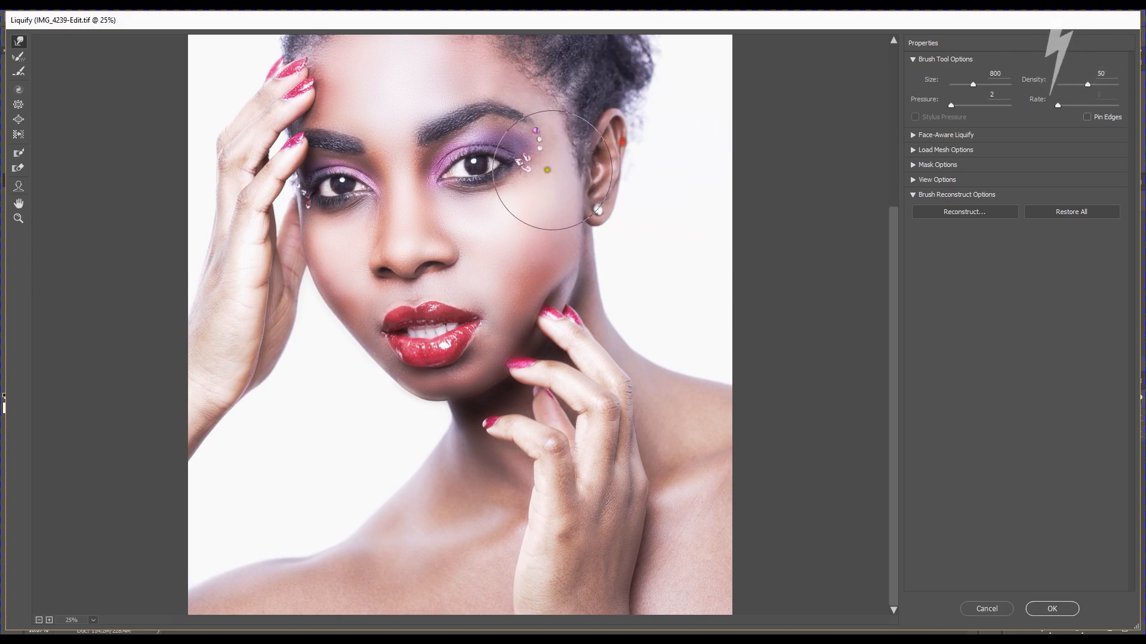
mouse_move(664, 231)
left_mouse_down()
mouse_move(583, 201)
mouse_move(635, 188)
left_mouse_up()
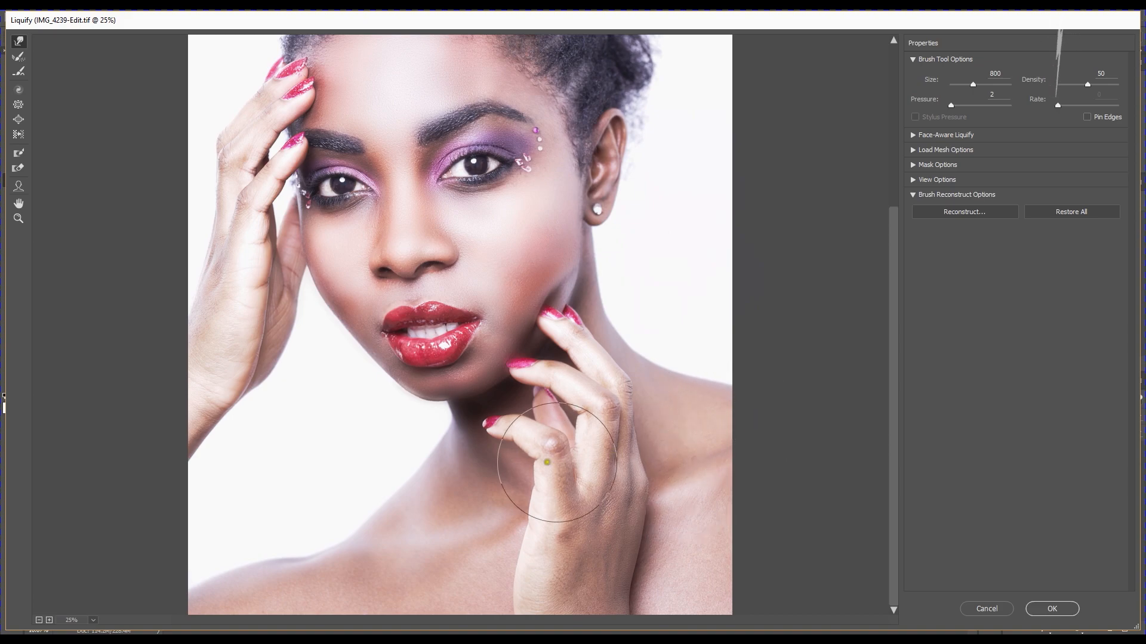
Step: Refine the upper lip's edge from the cupid's bow to the mouth corner using the Pucker tool at size 70 and rate 80
mouse_move(330, 502)
left_mouse_down()
mouse_move(421, 491)
mouse_move(383, 439)
mouse_move(354, 437)
mouse_move(389, 476)
mouse_move(348, 486)
mouse_move(338, 501)
mouse_move(336, 482)
mouse_move(396, 462)
mouse_move(387, 463)
mouse_move(387, 434)
mouse_move(335, 422)
mouse_move(243, 284)
mouse_move(131, 233)
mouse_move(128, 192)
mouse_move(66, 83)
left_mouse_up()
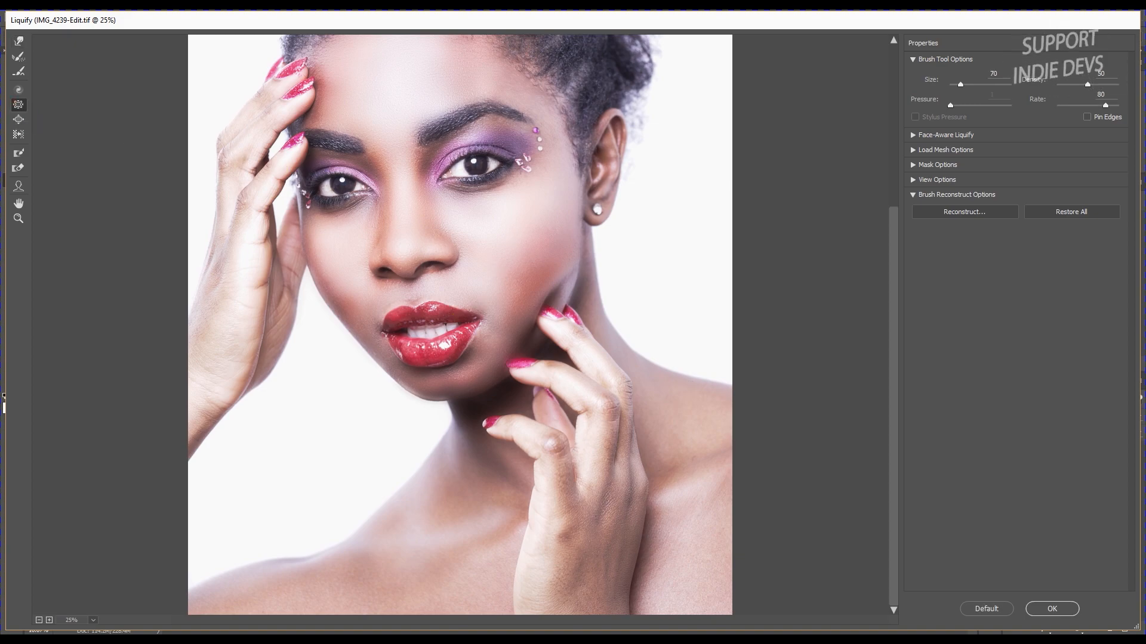
key("ctrl+plus")
key("ctrl+plus")
key("ctrl+plus")
key("ctrl+plus")
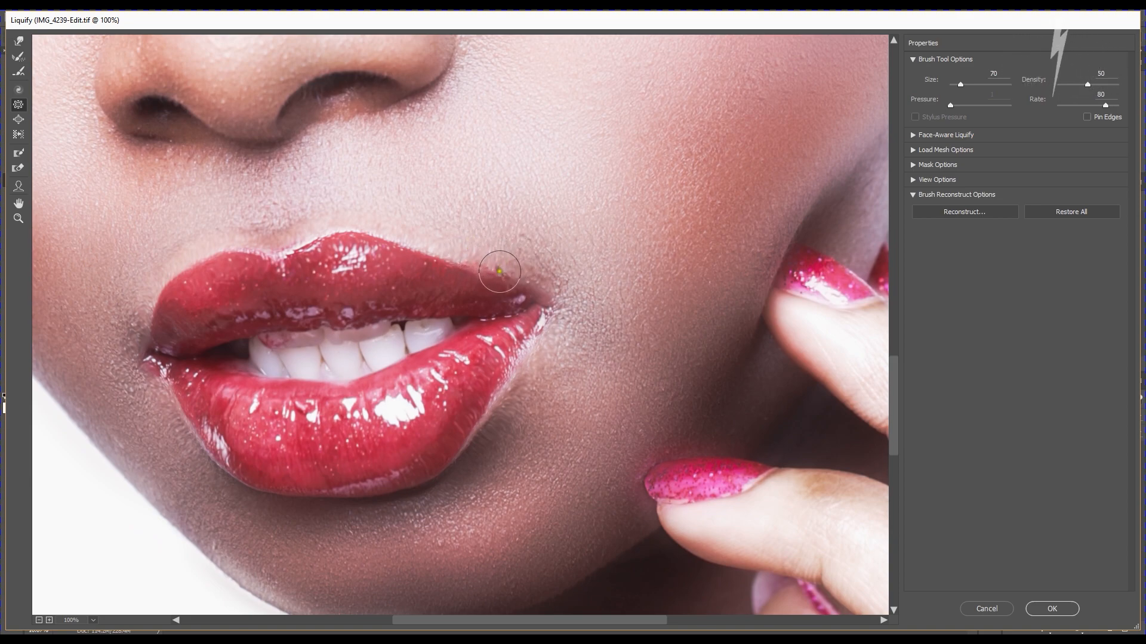
left_click(472, 270)
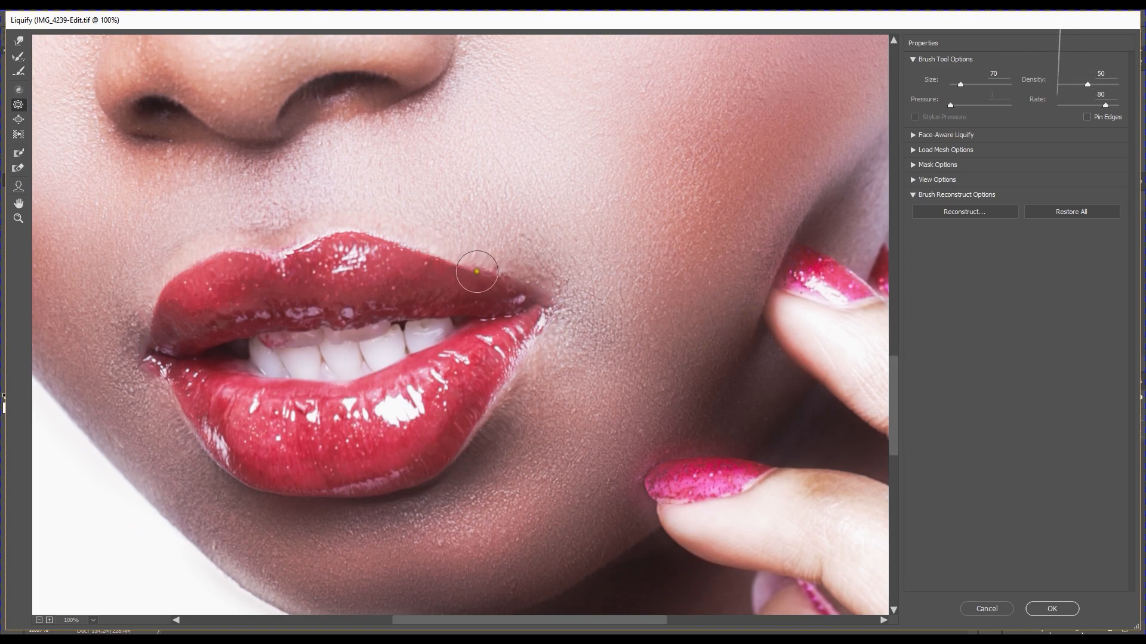
left_click_drag(423, 251, 393, 240)
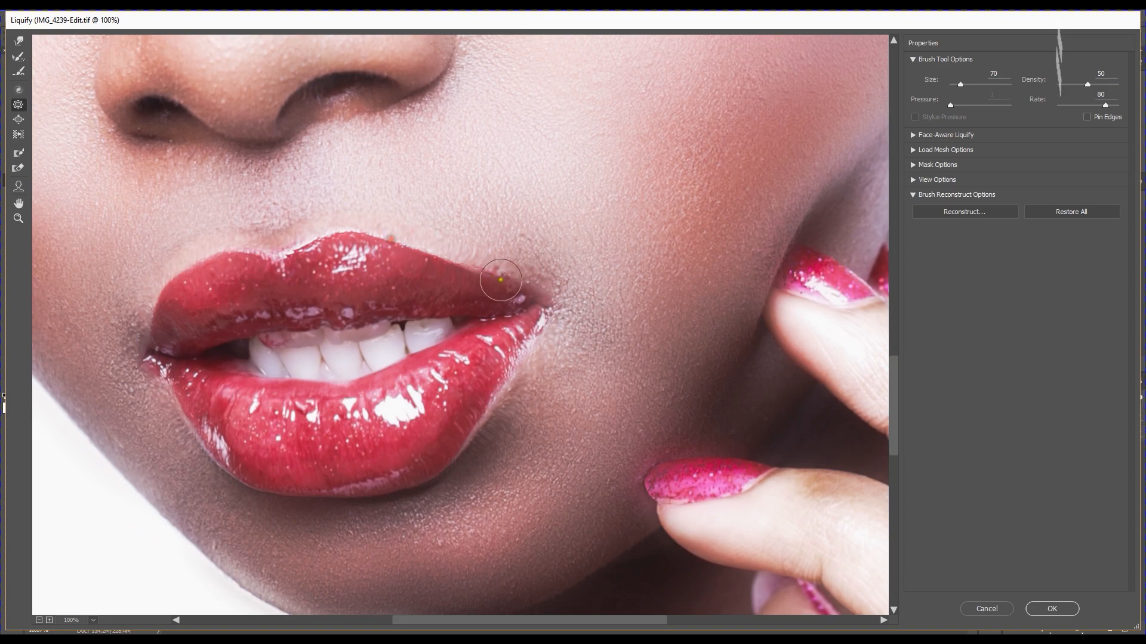
mouse_move(502, 283)
left_mouse_down()
mouse_move(440, 257)
mouse_move(451, 258)
left_mouse_up()
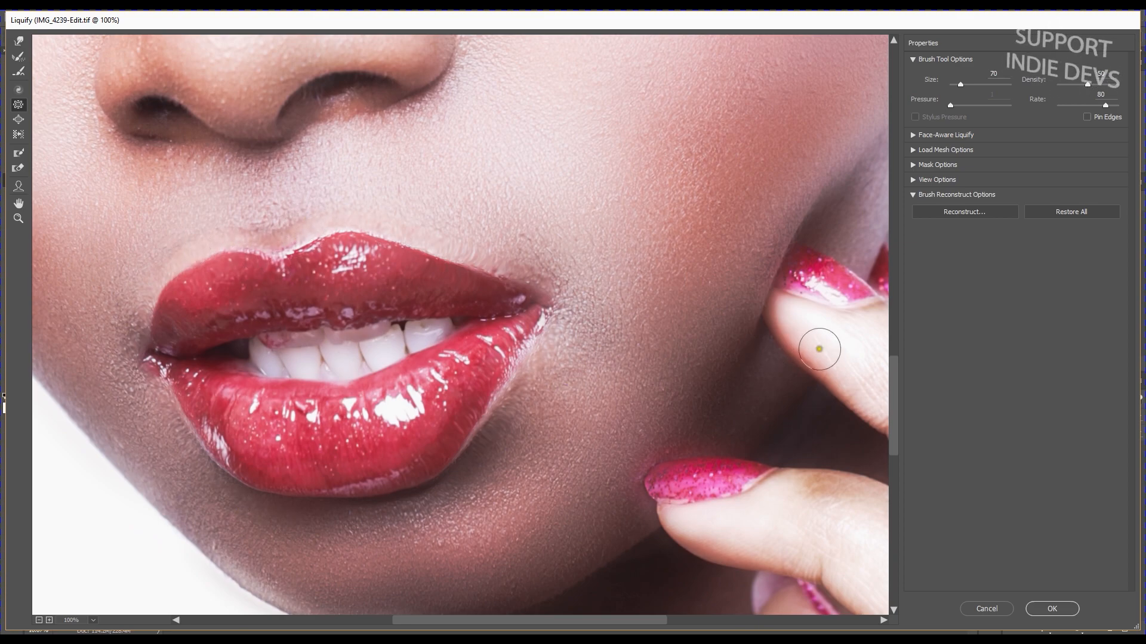
Step: Check the whole portrait at fit view and apply the Liquify adjustments to the copied layer
key("ctrl+0")
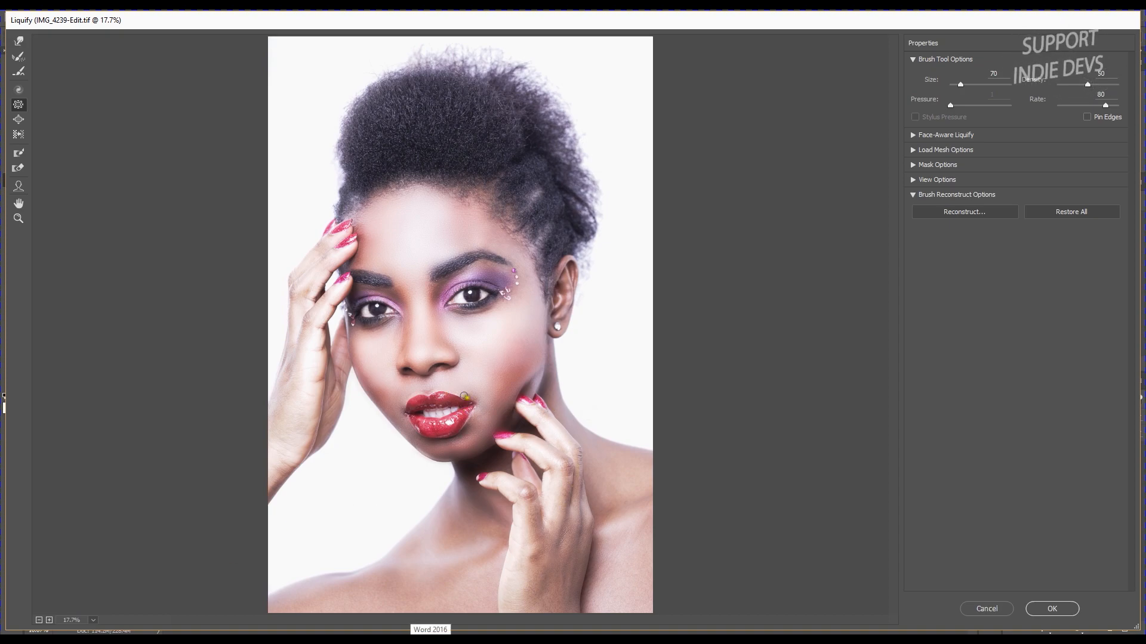
key("ctrl+space")
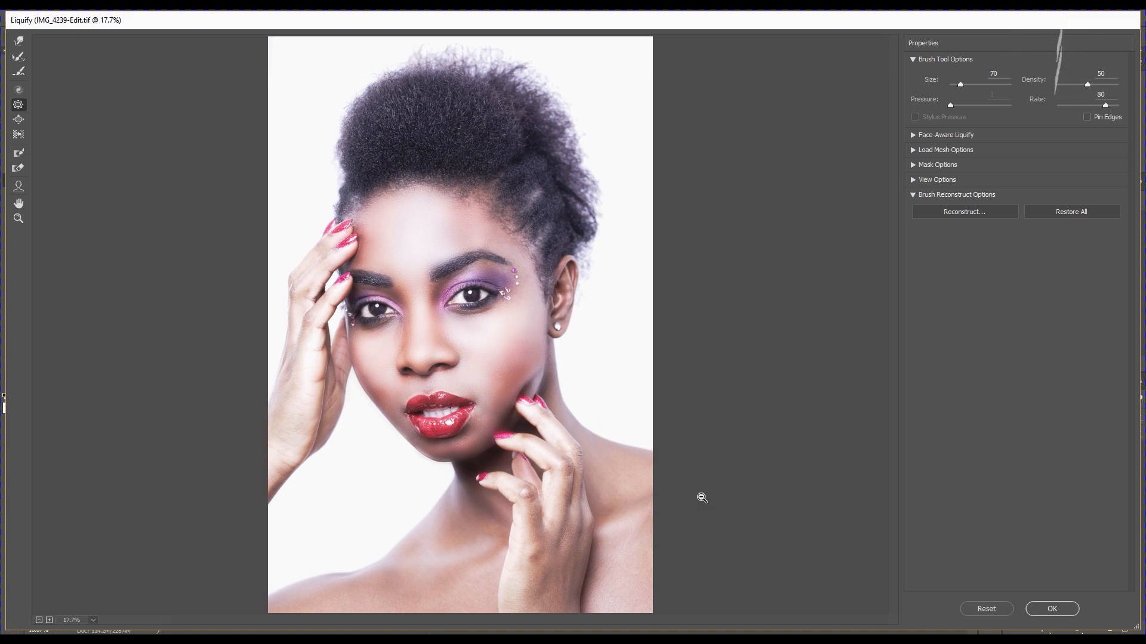
key("ctrl+space")
left_click(1052, 609)
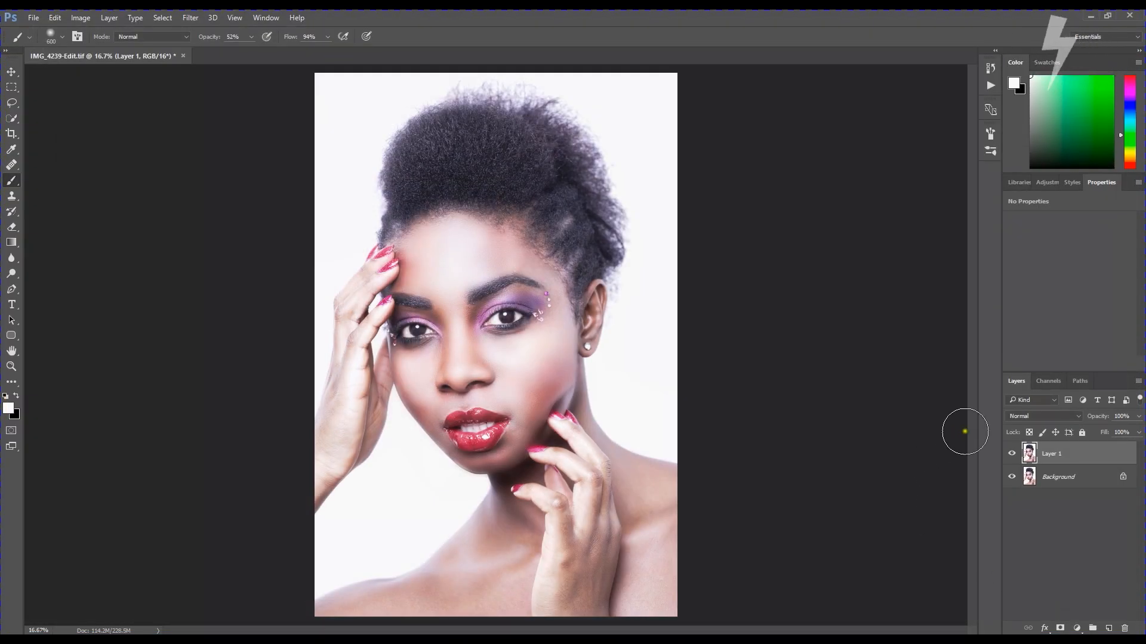